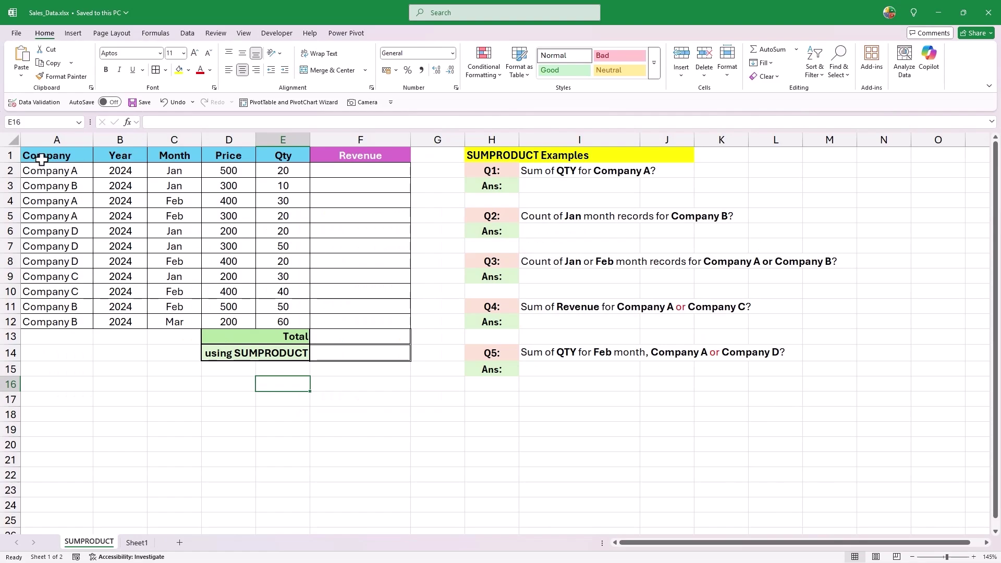
Examine the sales table and its headers, the SUMPRODUCT example questions, and the Revenue column cells F2:F12.
left_click_drag(42, 160, 272, 318)
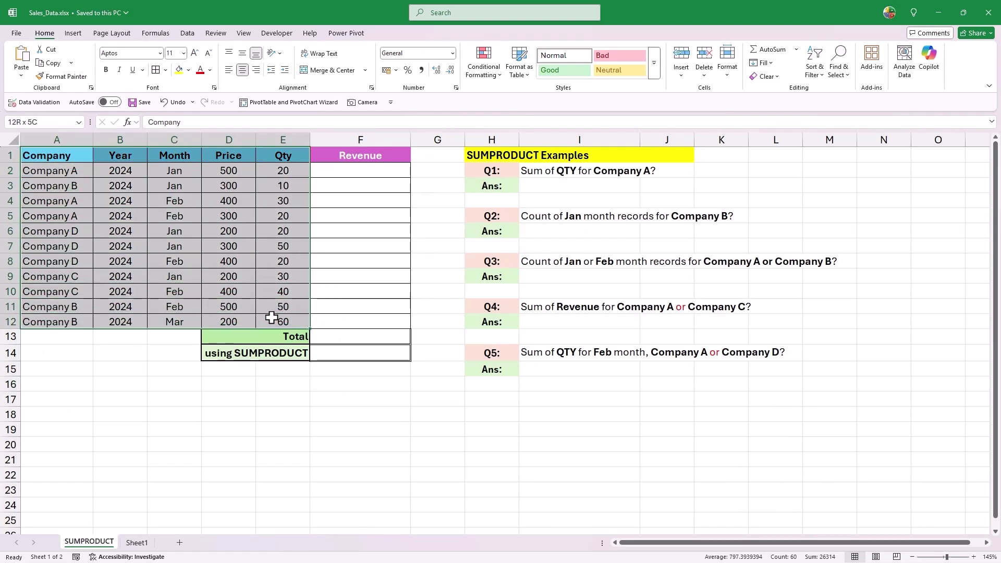
left_click(238, 274)
left_click_drag(62, 159, 265, 157)
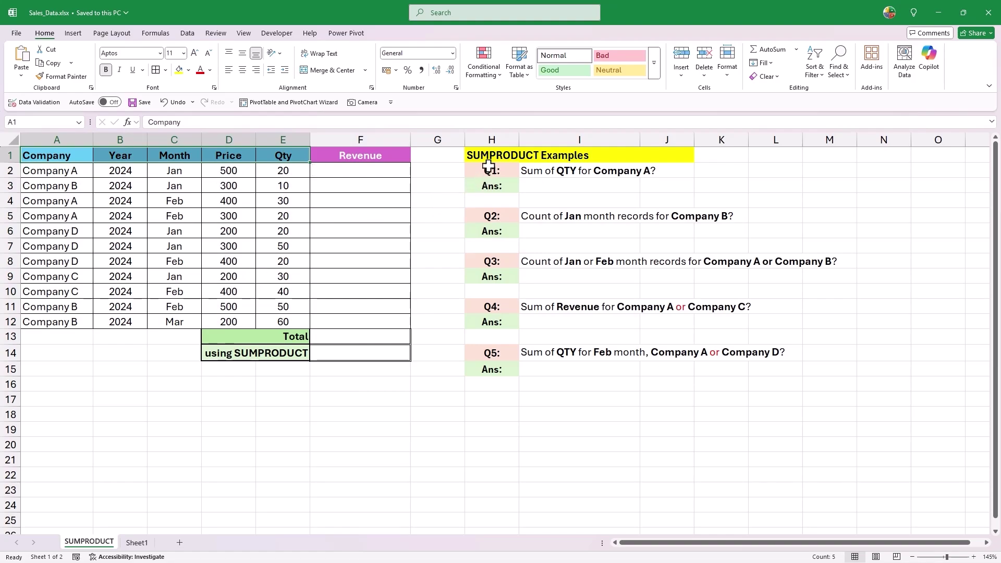
left_click_drag(489, 166, 488, 367)
left_click(499, 155)
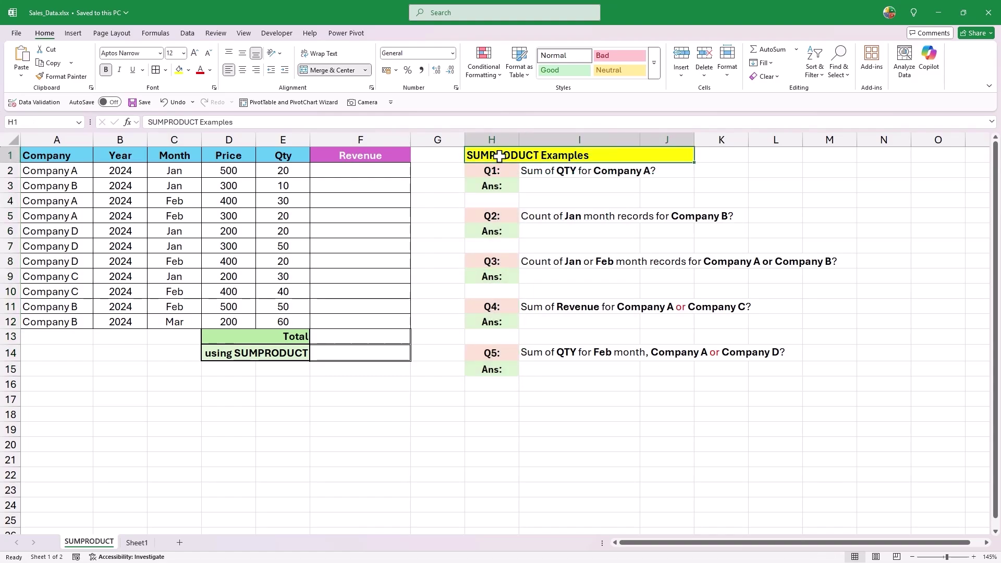
left_click(442, 195)
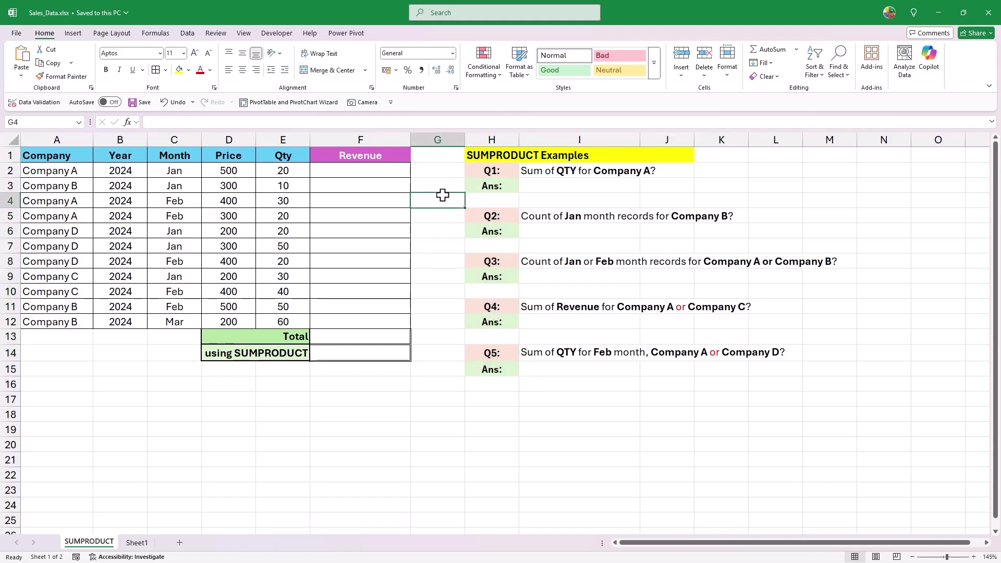
left_click(384, 170)
left_click_drag(383, 168, 385, 319)
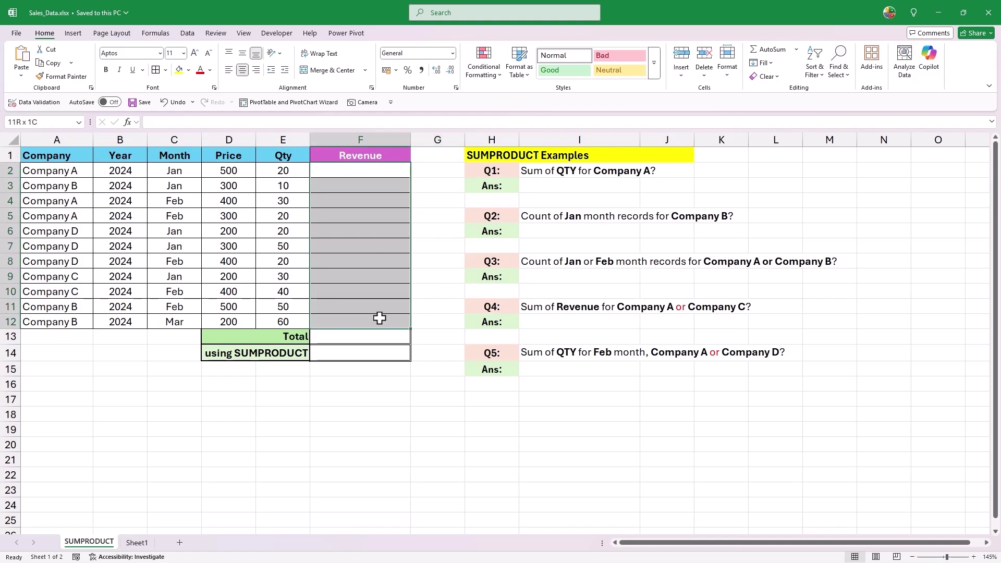
Calculate revenue in F2 as =D2*E2 and fill the formula down through F12.
left_click(363, 171)
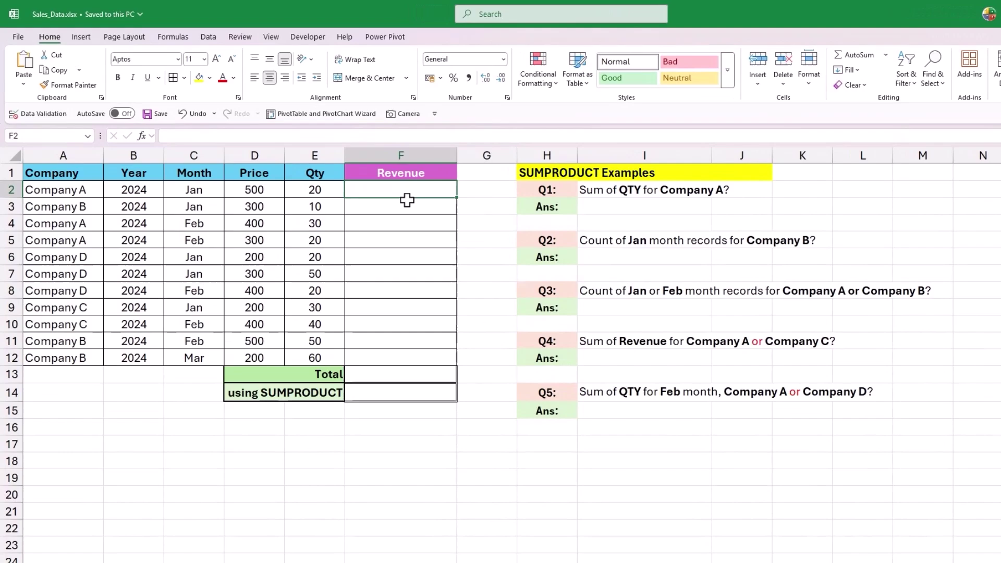
type("=")
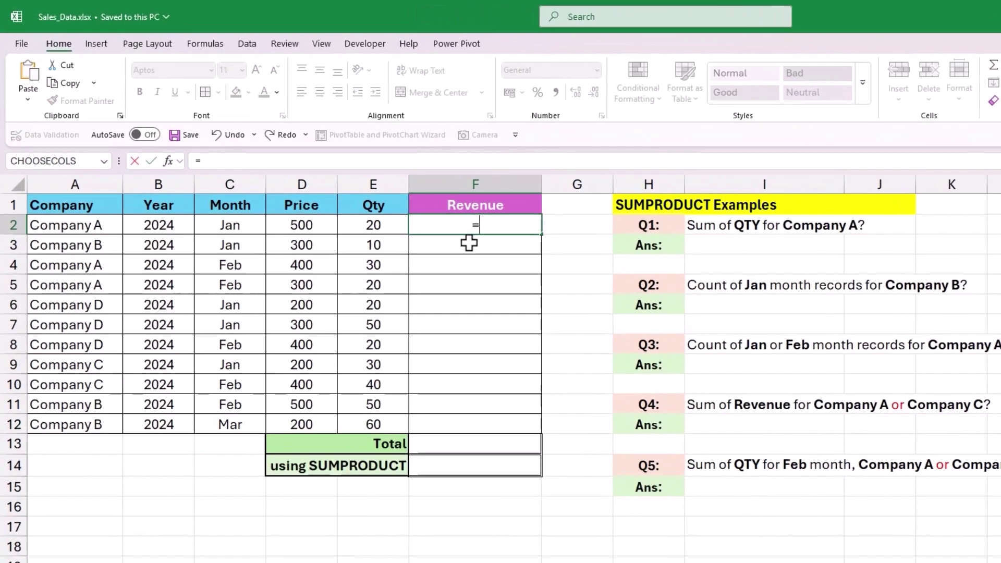
left_click(230, 171)
type("*")
left_click(375, 225)
key("Return")
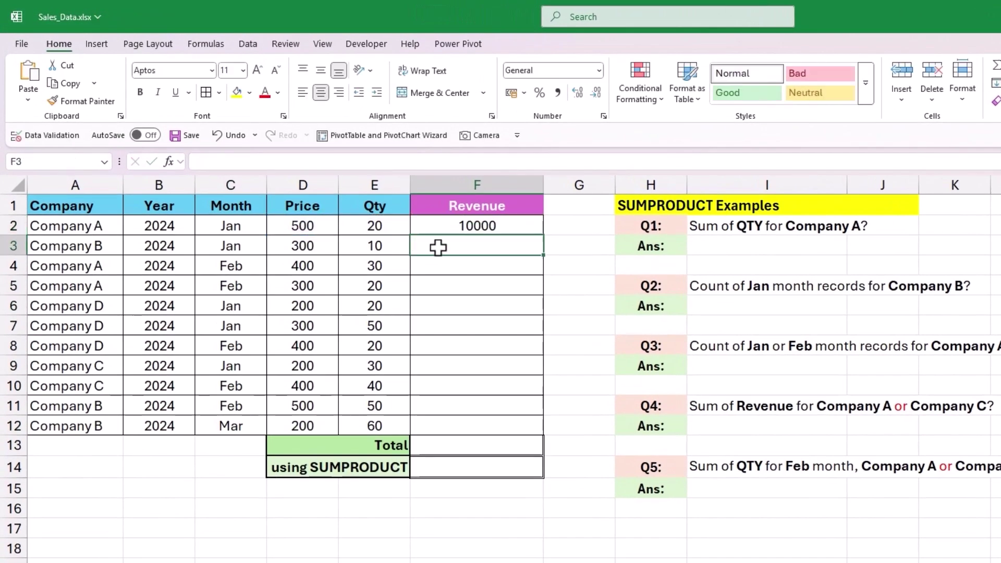
left_click(524, 232)
left_click_drag(542, 235, 510, 427)
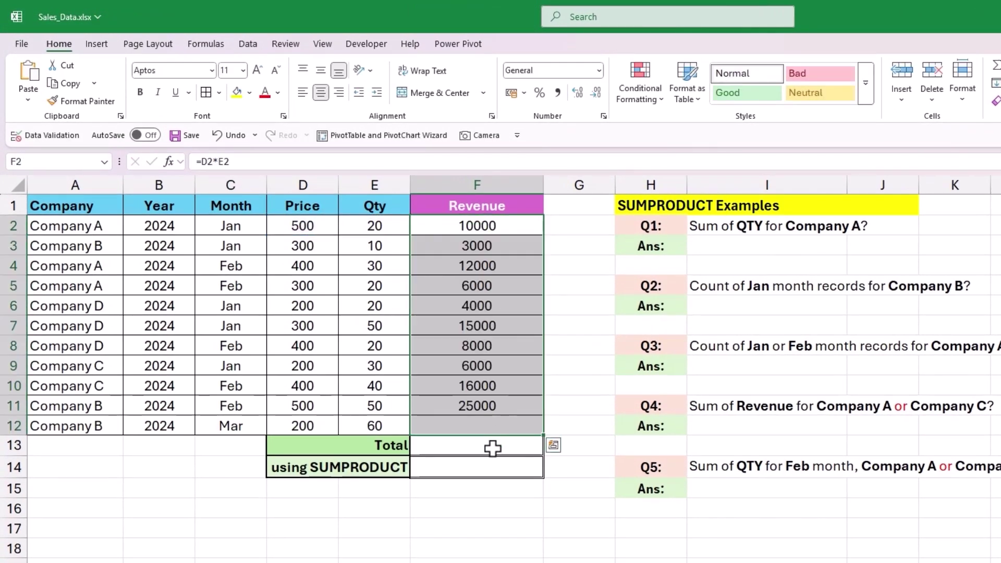
Total the Revenue column in F13 with a SUM of F2:F12.
left_click(493, 446)
type("=sum")
key("Tab")
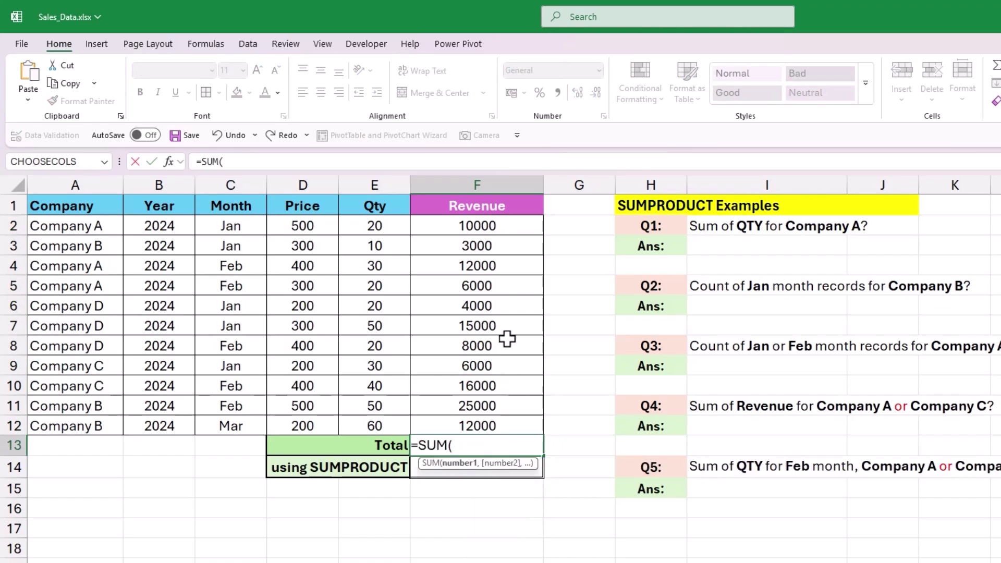
left_click_drag(479, 224, 462, 419)
key("Return")
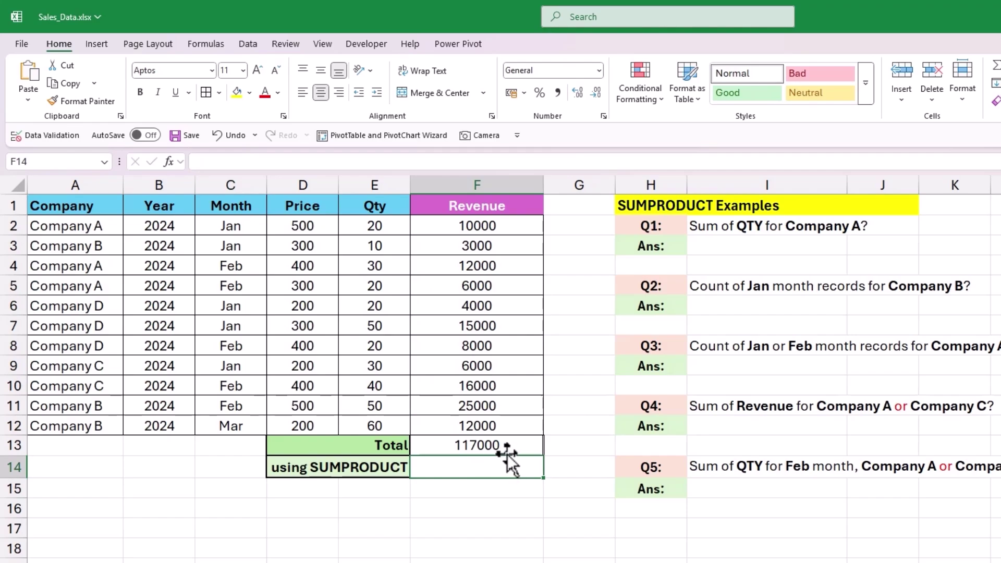
Calculate total revenue directly from Price and Qty in F14 with =SUMPRODUCT(D2:D12,E2:E12).
type("=sumpr")
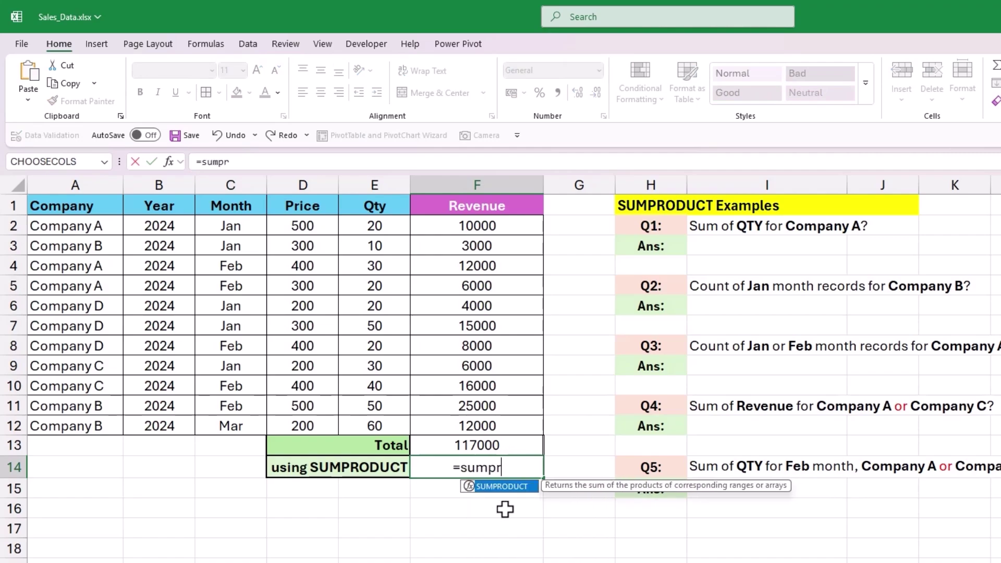
key("Tab")
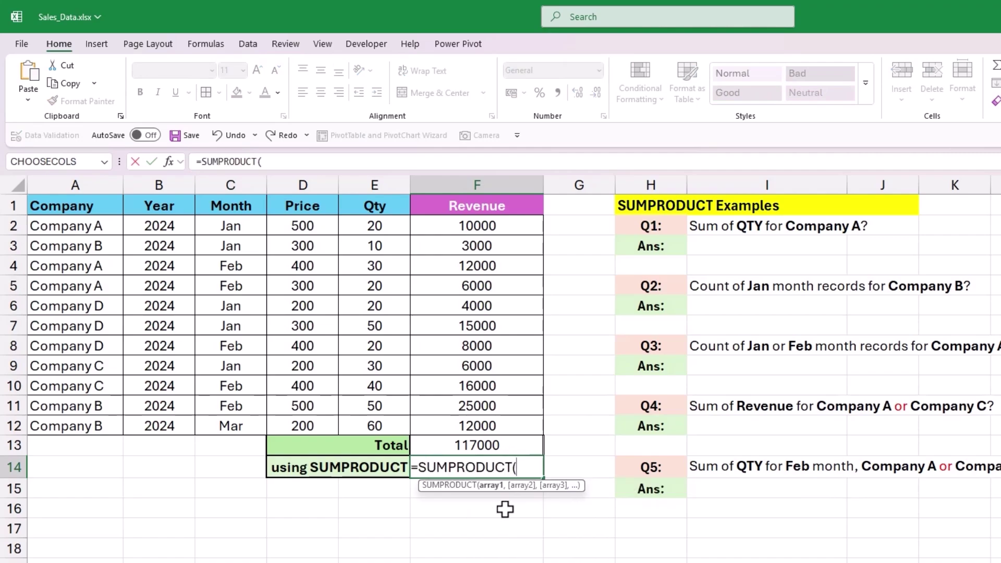
left_click(312, 229)
left_click_drag(309, 248, 308, 417)
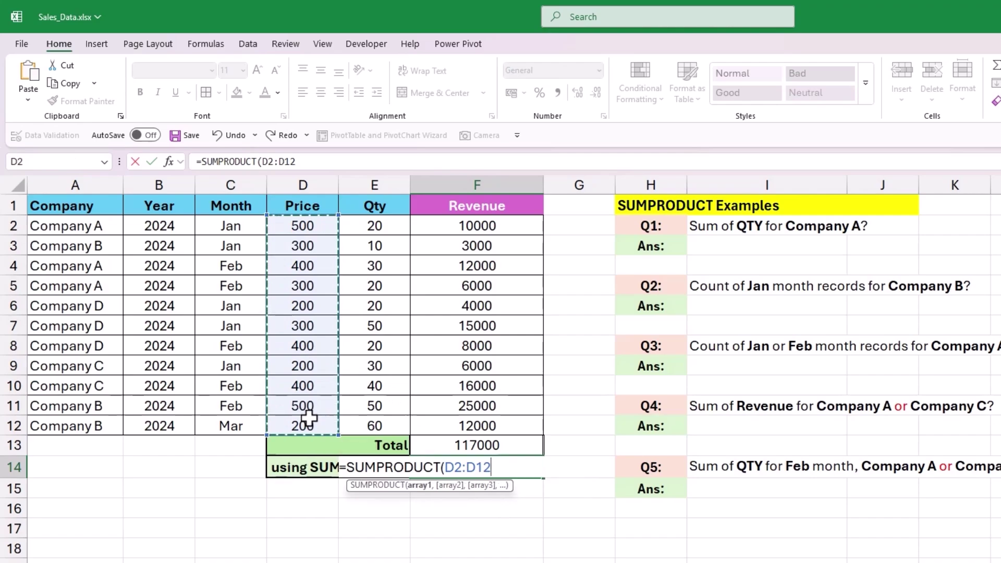
type(",")
left_click_drag(384, 230, 371, 417)
type(")")
key("Return")
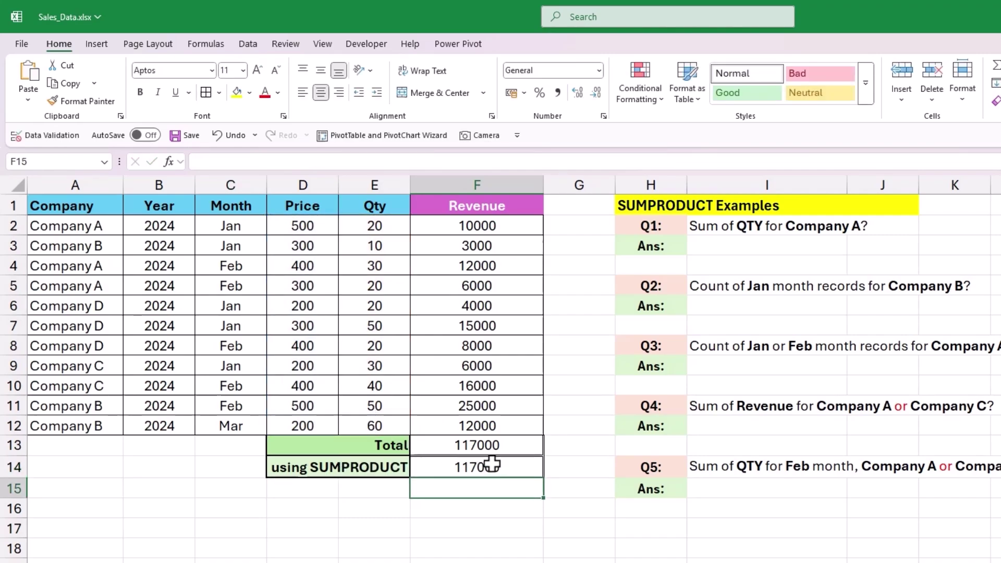
Replace the comma in the F14 formula with an asterisk to make it =SUMPRODUCT(D2:D12*E2:E12).
left_click(517, 466)
double_click(518, 466)
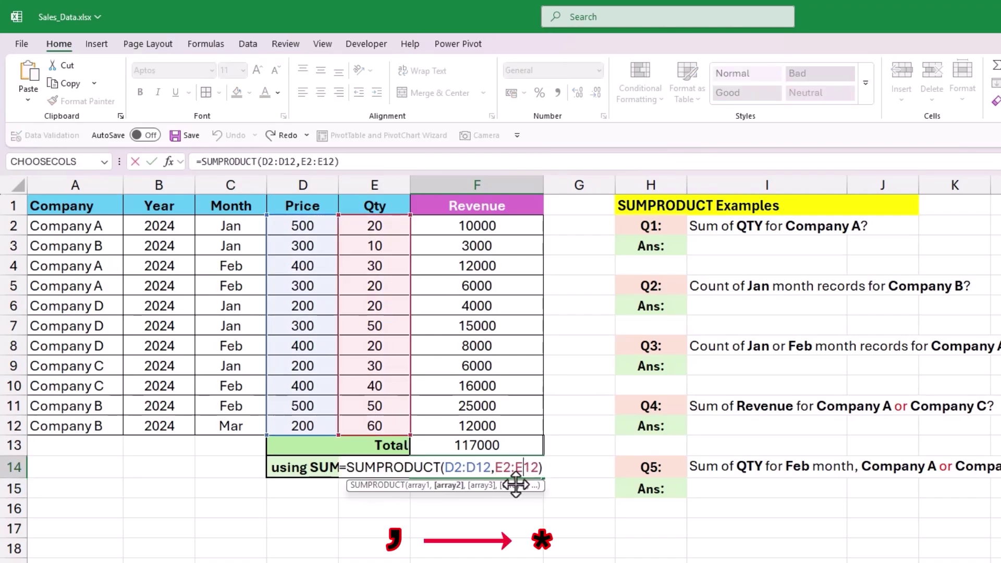
left_click(493, 468)
key("BackSpace")
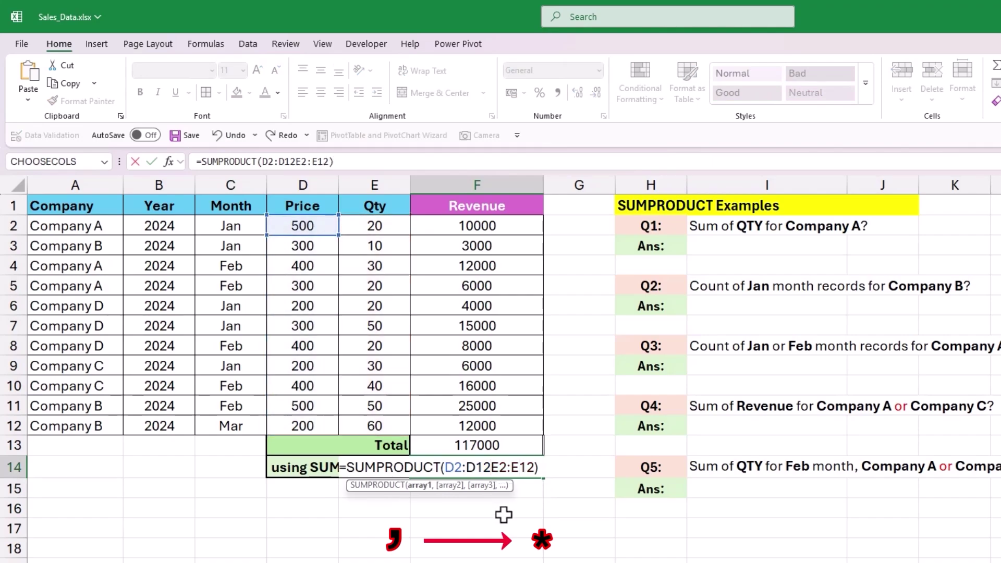
type("*")
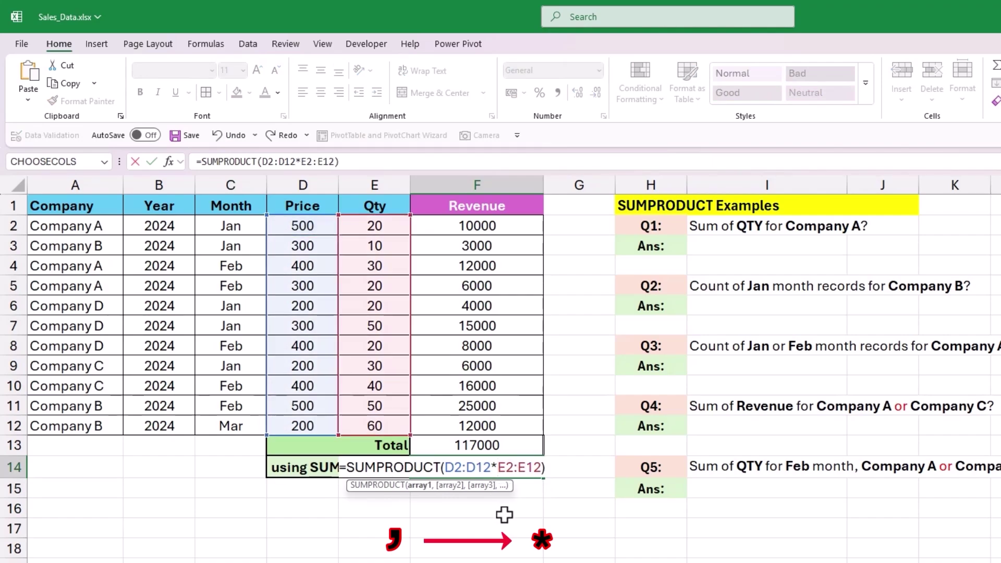
key("Return")
left_click(518, 464)
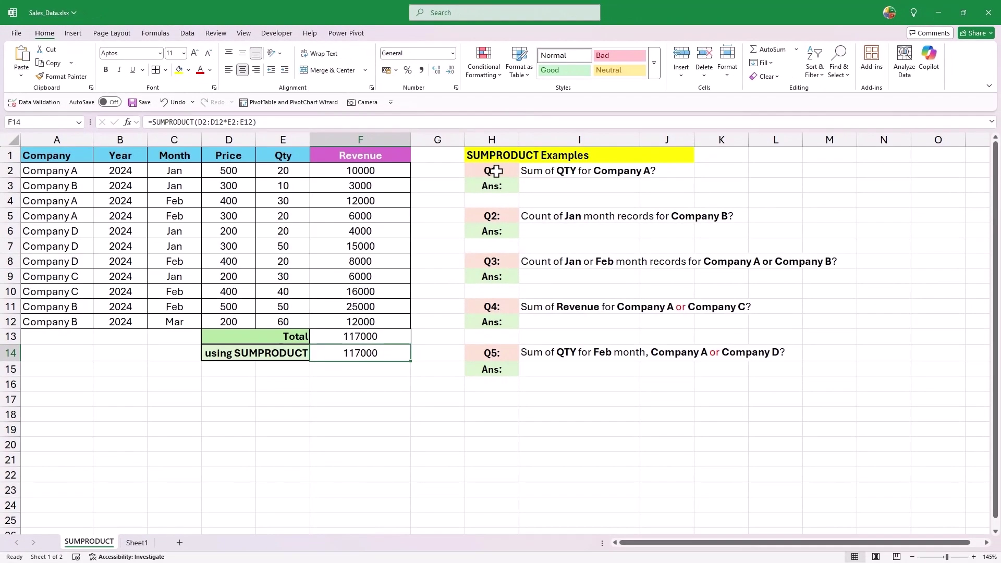
Begin the Q1 answer formula in I3 as =SUMPRODUCT(E2:E12,A2:A12="Company A".
left_click(656, 224)
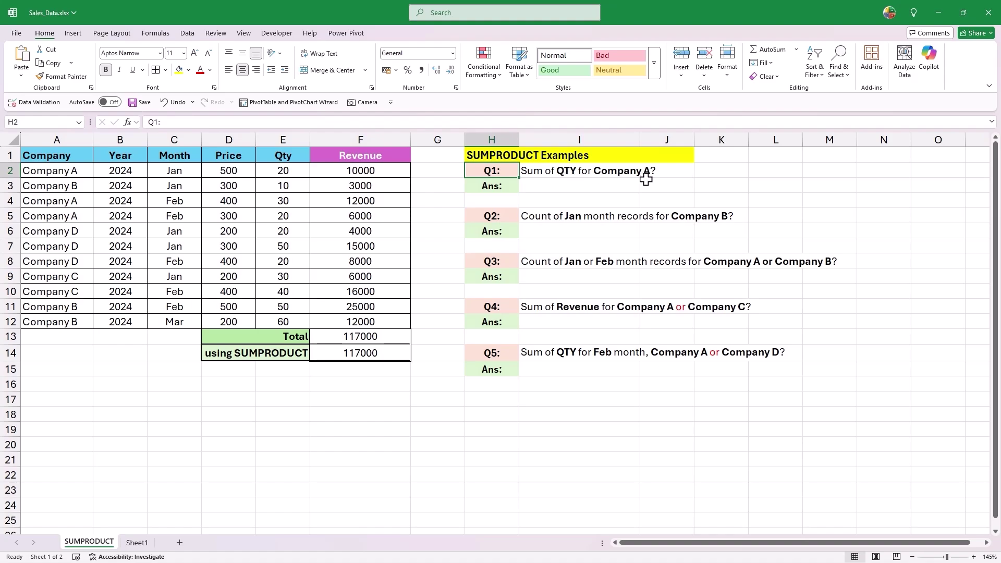
left_click(606, 184)
type("=sumprod")
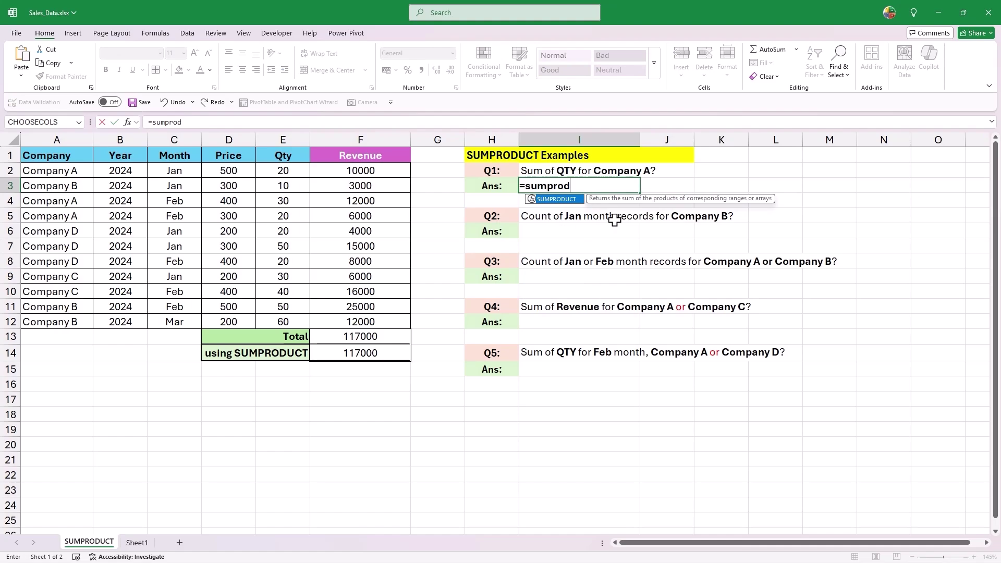
key("Tab")
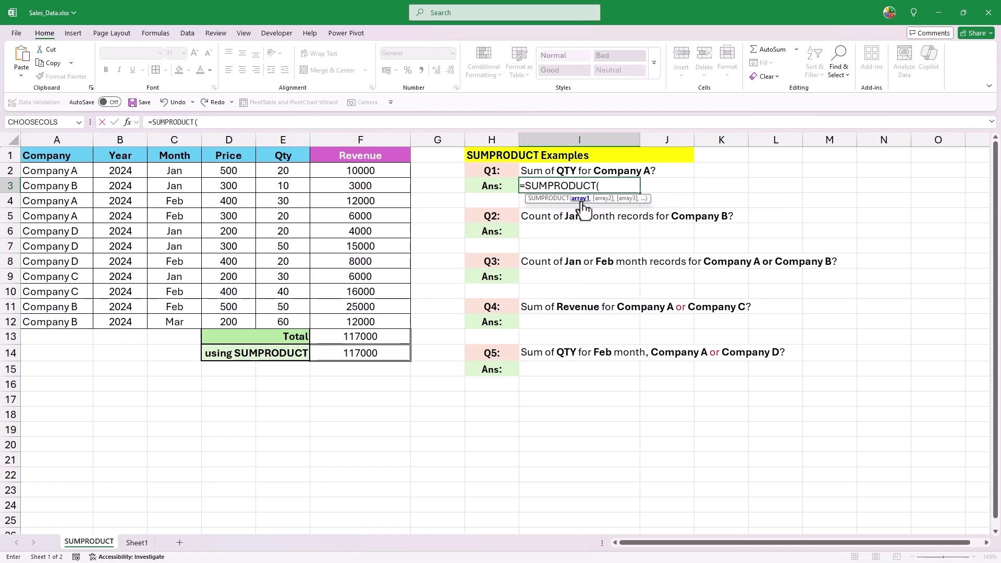
left_click_drag(288, 172, 286, 314)
type(",")
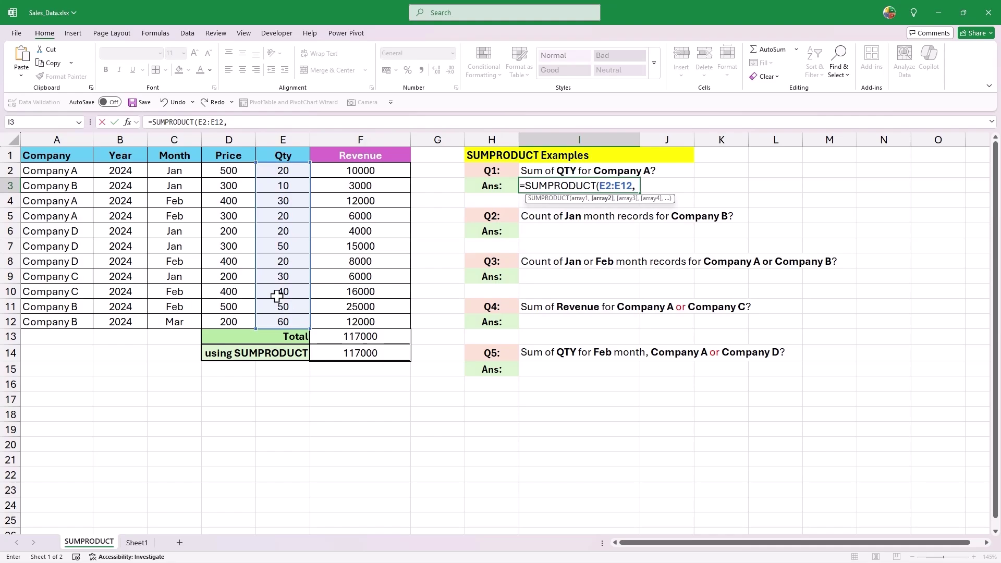
left_click_drag(81, 171, 73, 322)
type("=\"Com")
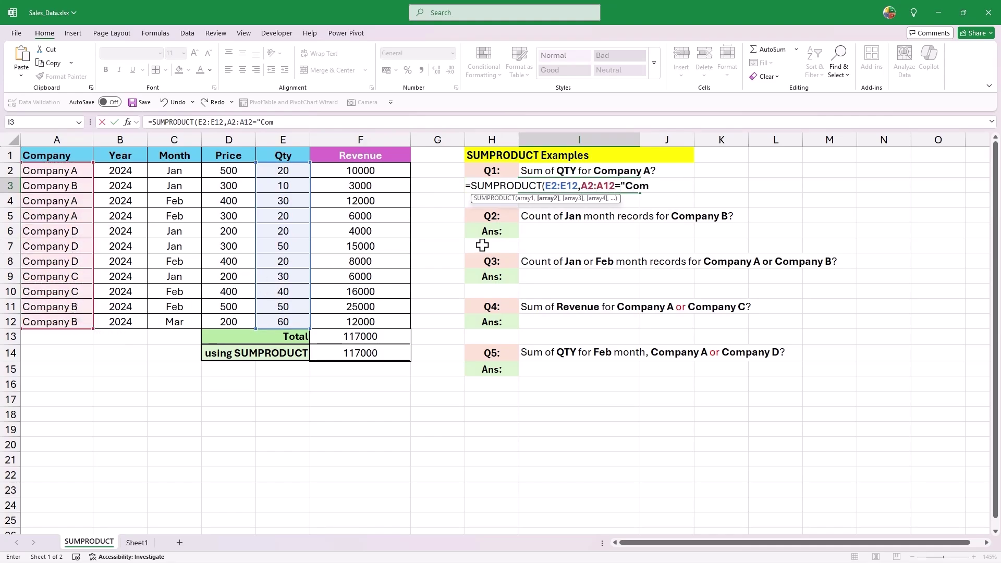
type("pany A")
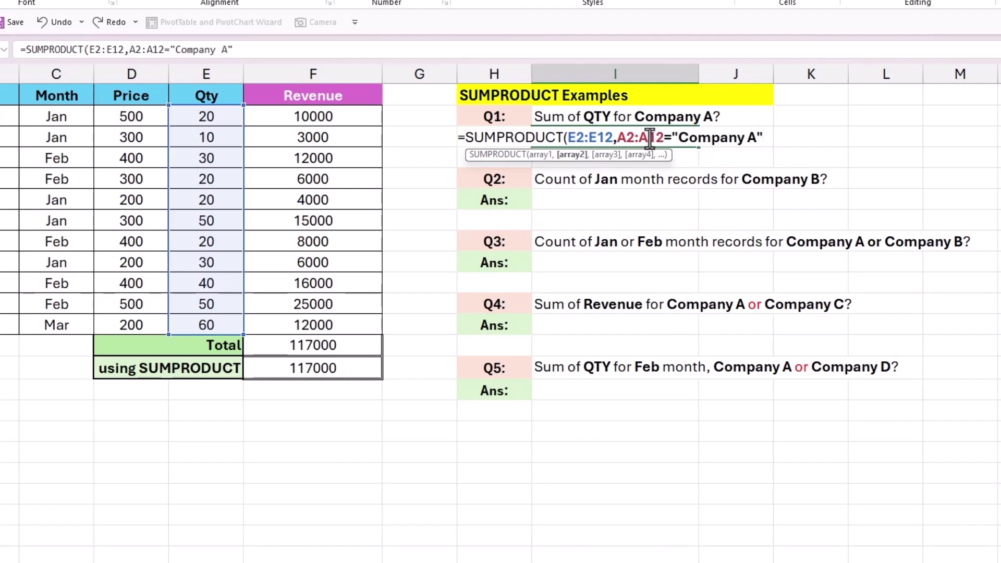
Enclose the A2:A12="Company A" criterion in its own parentheses, then close and enter the I3 formula.
left_click(617, 138)
type("(")
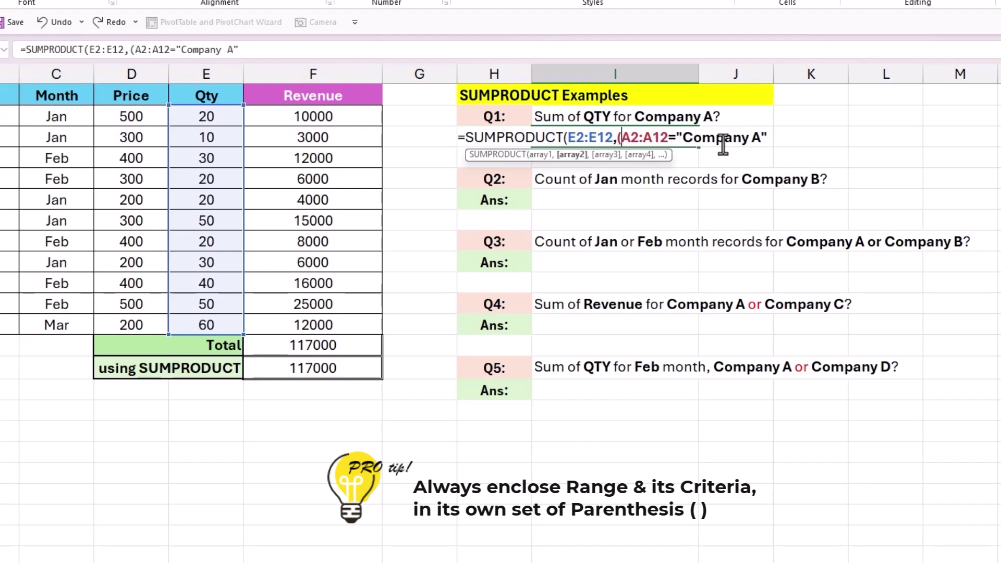
type(")")
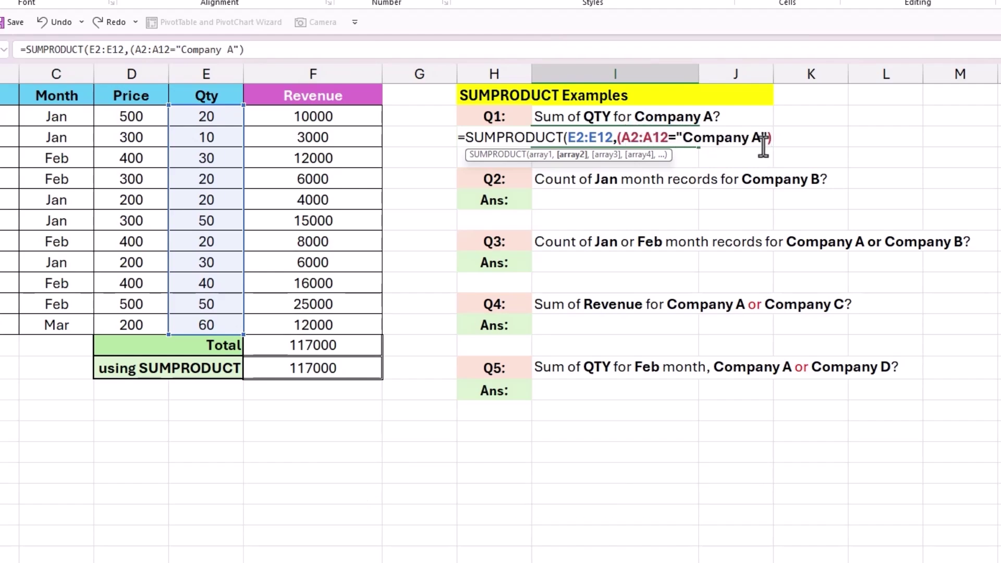
type(")")
key("Return")
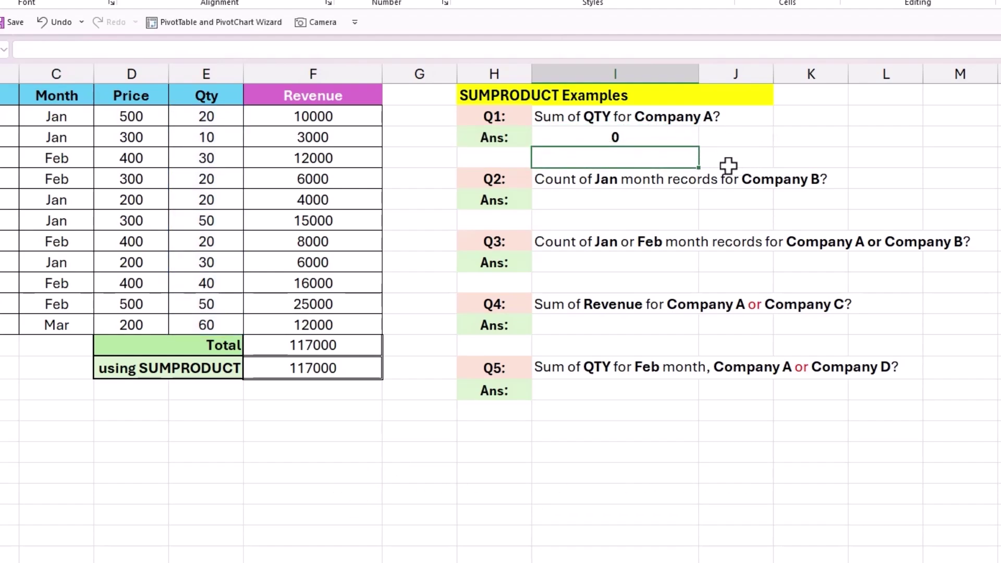
Evaluate the (A2:A12="Company A") part inside the I3 formula to inspect its array, then restore the original formula.
left_click(650, 138)
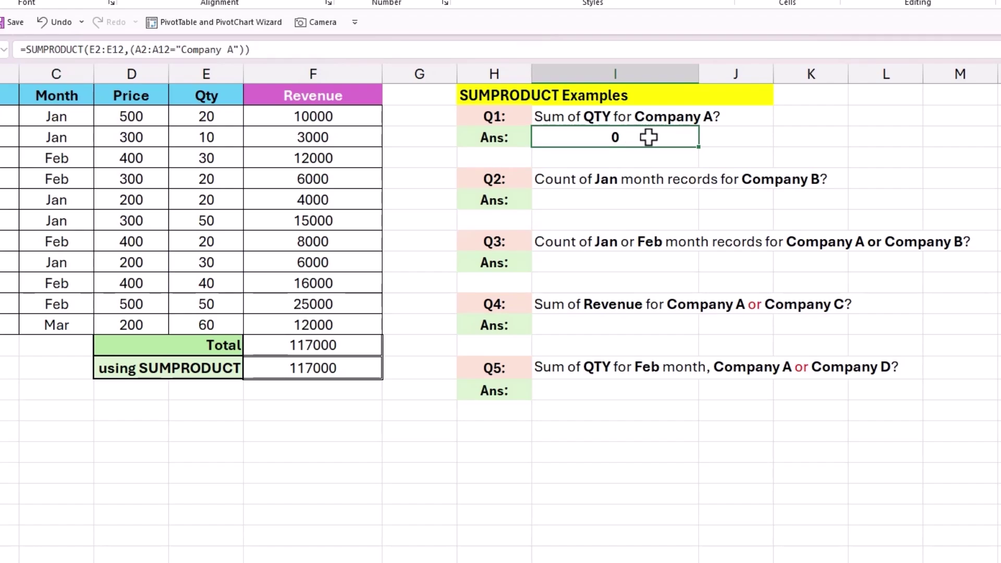
double_click(642, 138)
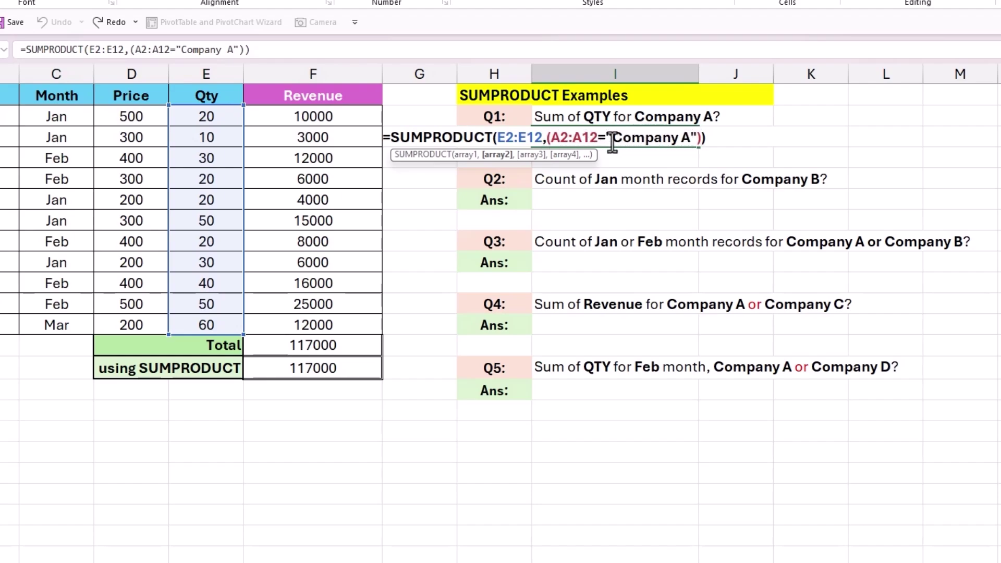
left_click(498, 155)
key("F9")
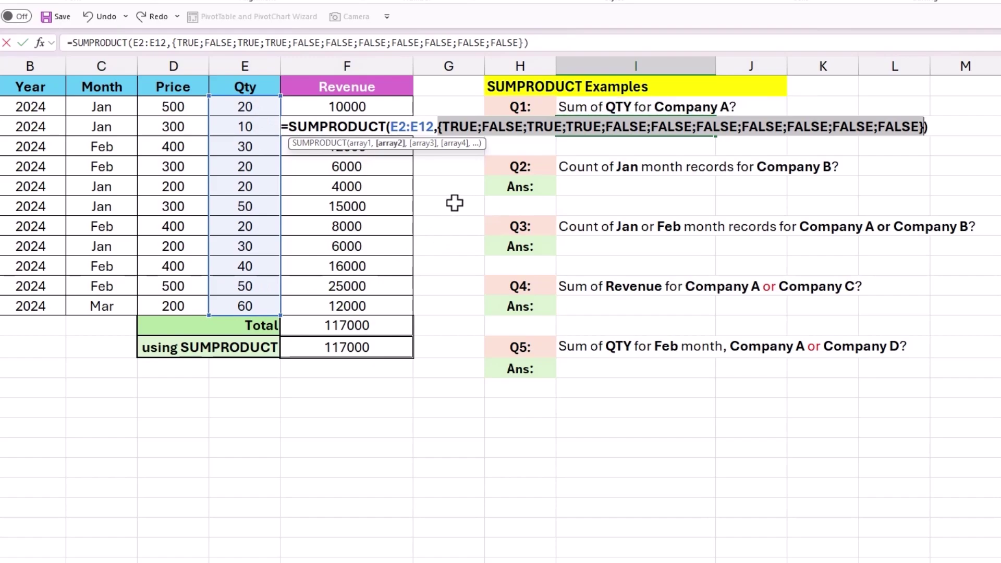
key("ctrl+z")
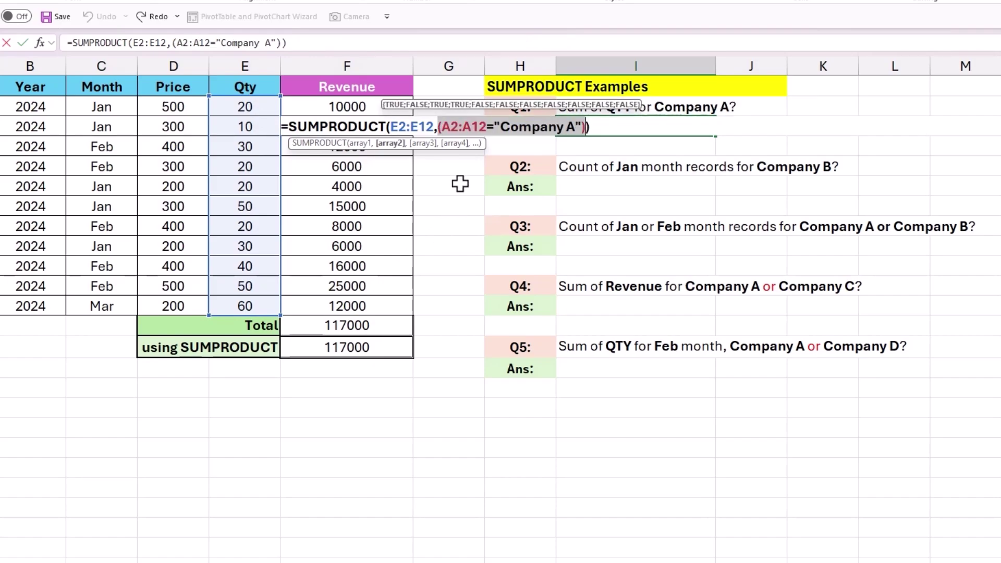
key("ctrl+Return")
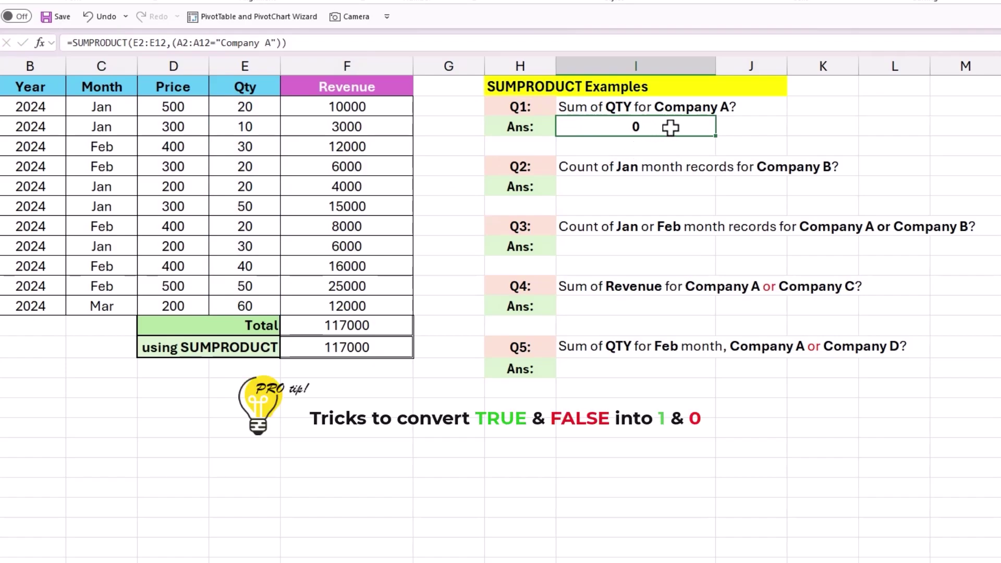
Insert -- before (A2:A12="Company A") in the I3 formula, evaluate that argument as an array, and undo the evaluation.
double_click(671, 128)
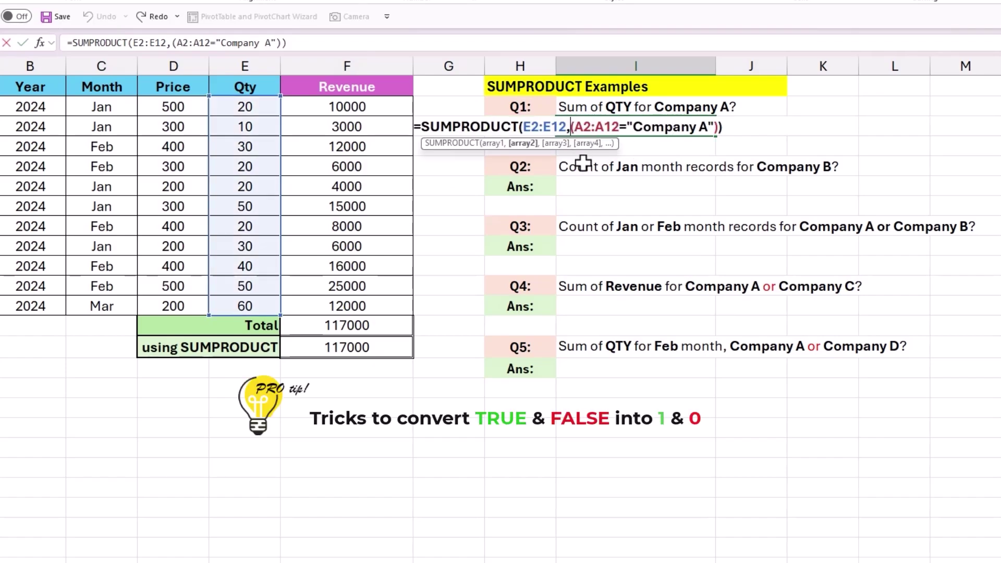
type("--")
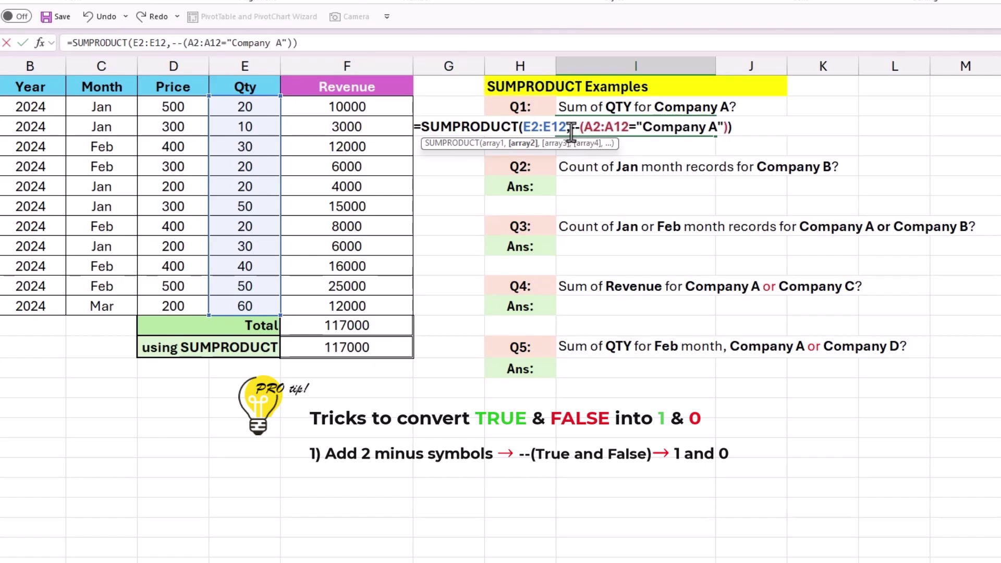
left_click_drag(574, 130, 729, 131)
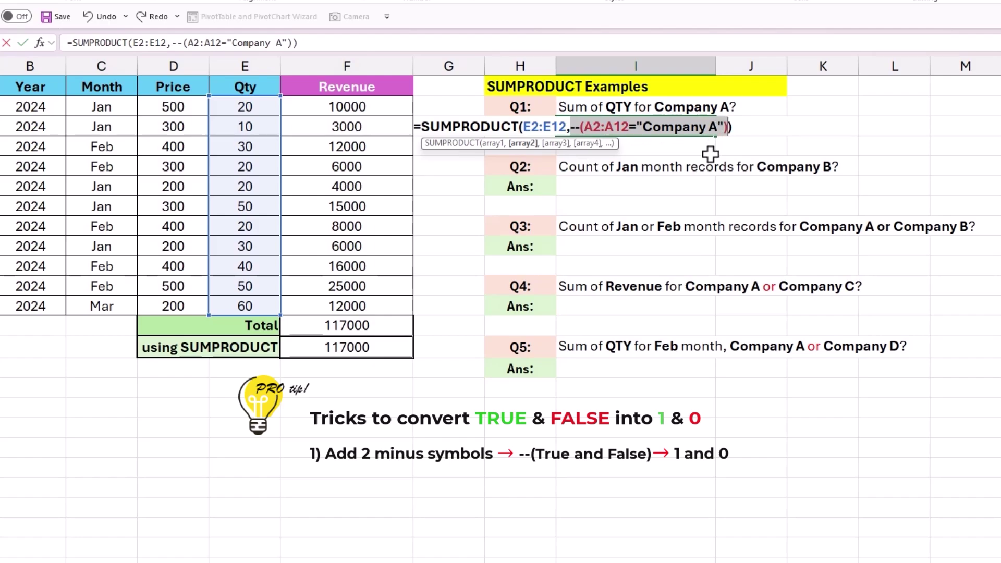
key("F9")
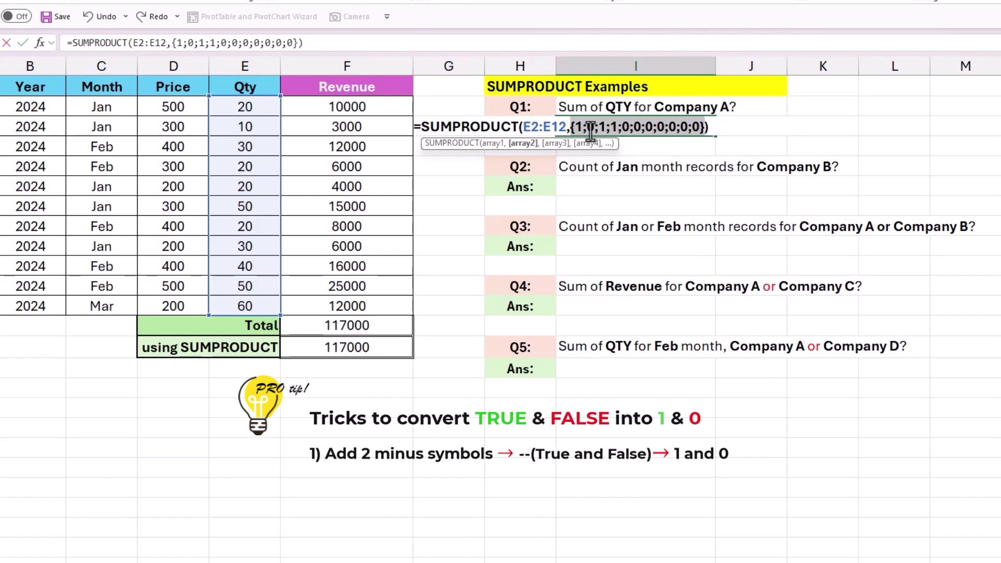
key("ctrl+z")
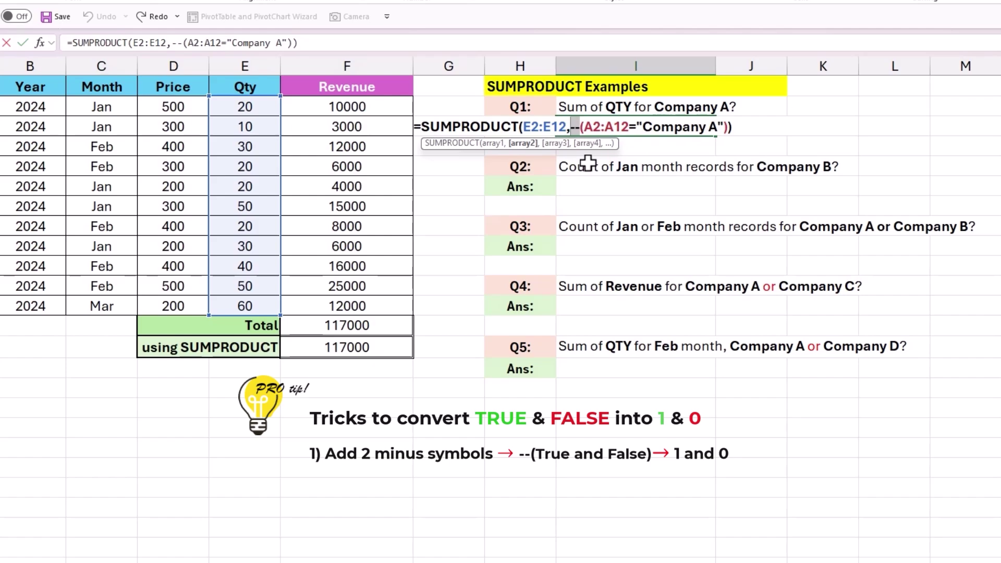
Replace the -- in the I3 formula with 1*, evaluate the 1*(A2:A12="Company A") argument, and undo the evaluation.
type("1")
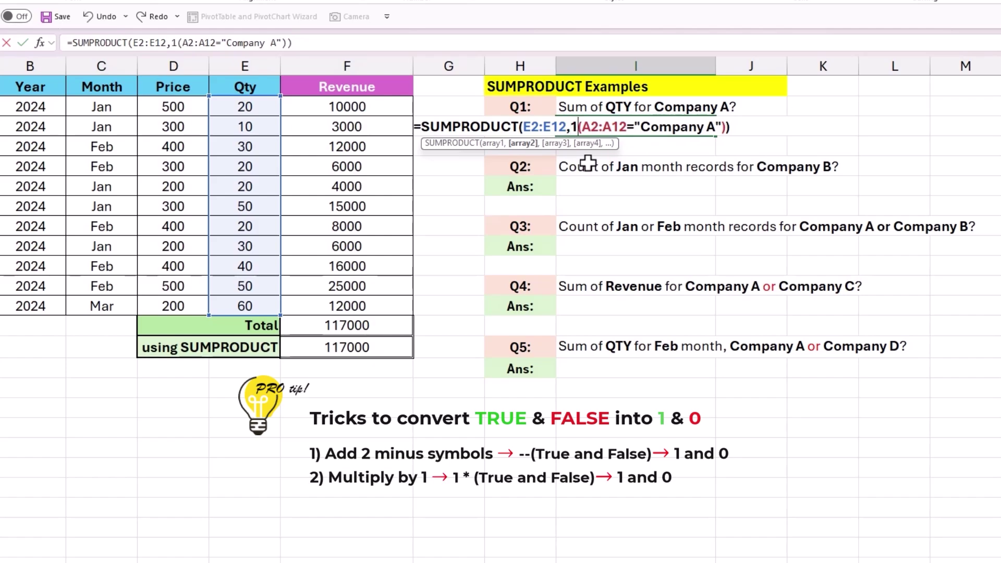
type("*")
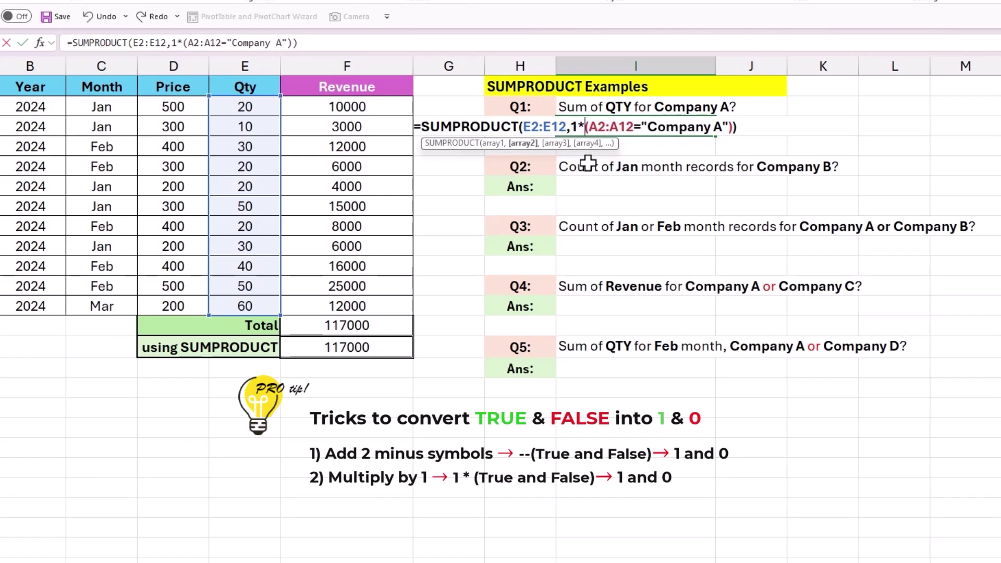
left_click_drag(573, 128, 729, 132)
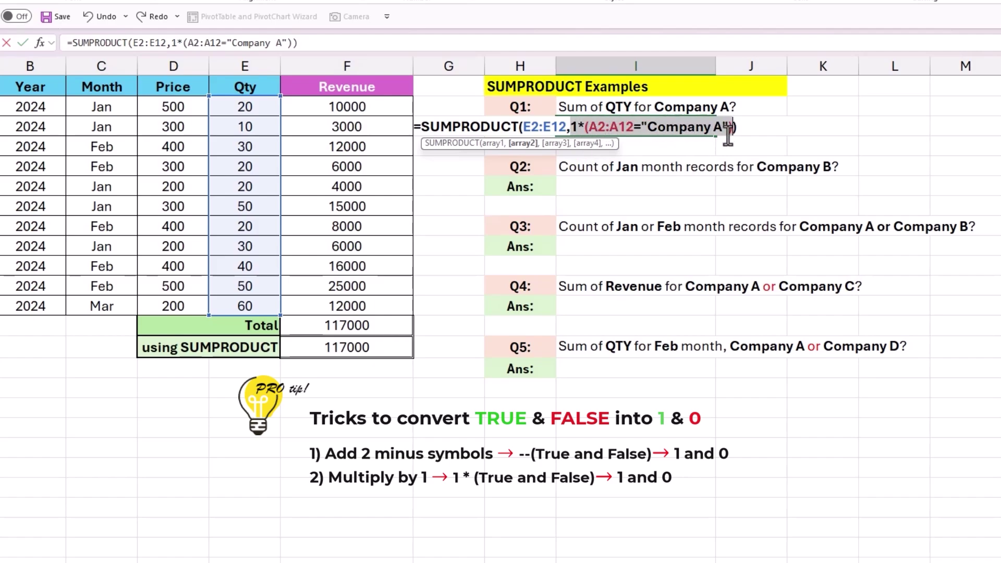
key("F9")
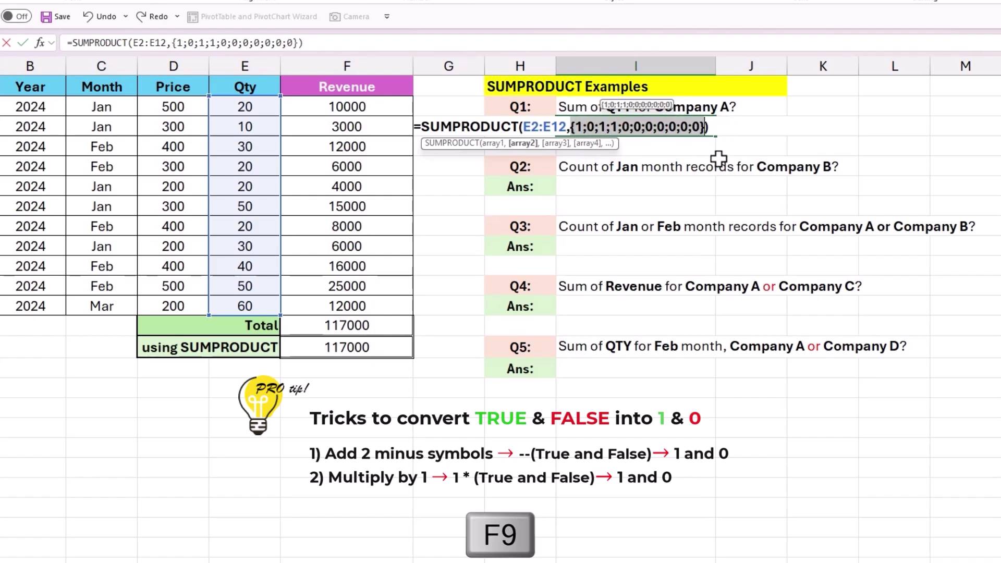
key("ctrl+z")
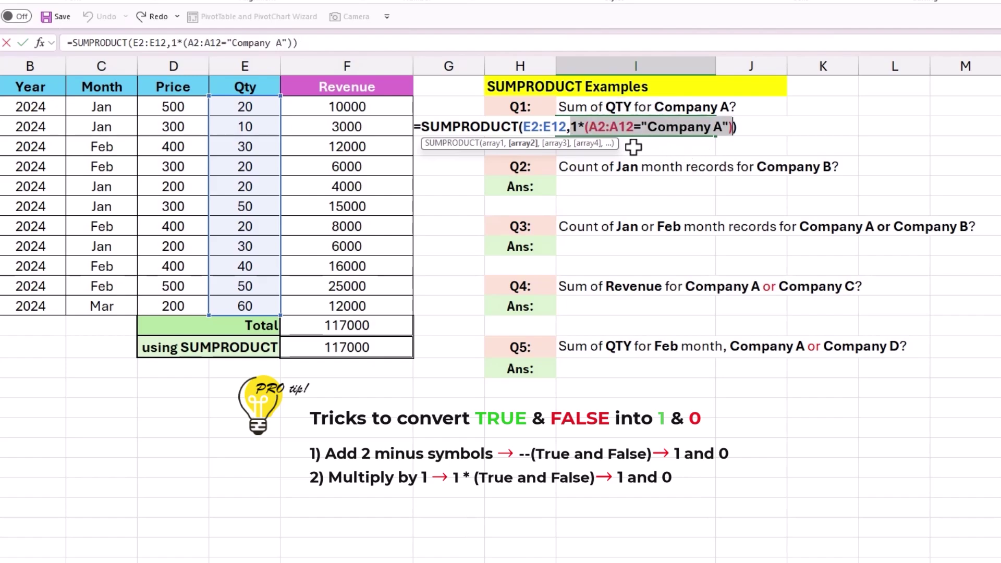
Replace the comma and 1* in the I3 formula with an asterisk and enter it as =SUMPRODUCT(E2:E12*(A2:A12="Company A")).
left_click(582, 128)
key("BackSpace")
key("BackSpace")
key("BackSpace")
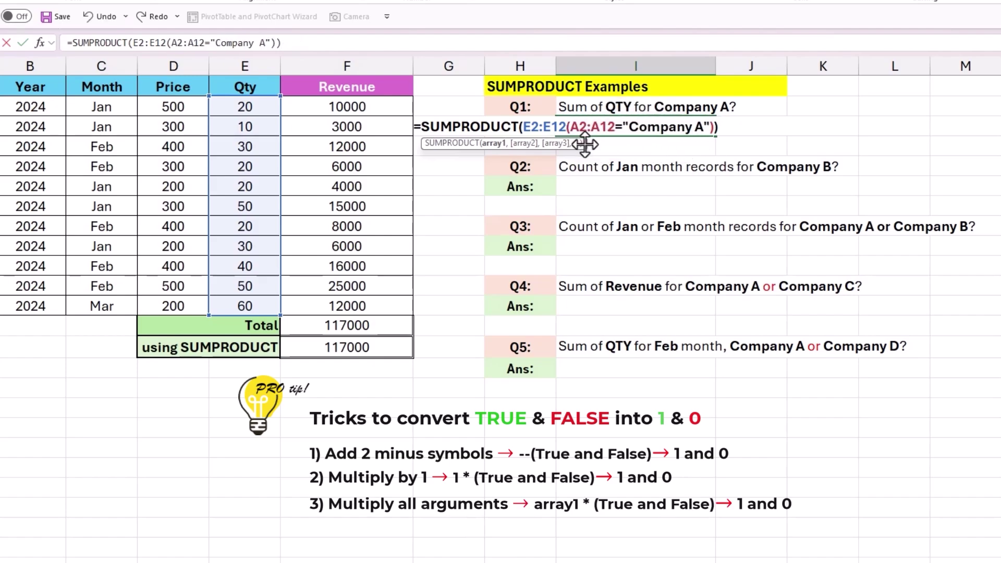
type("*")
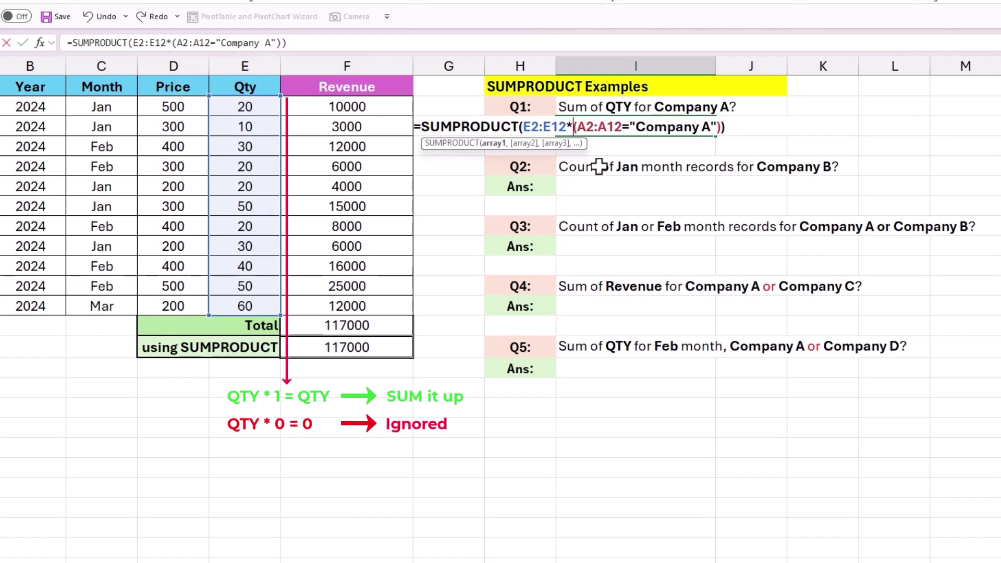
key("Return")
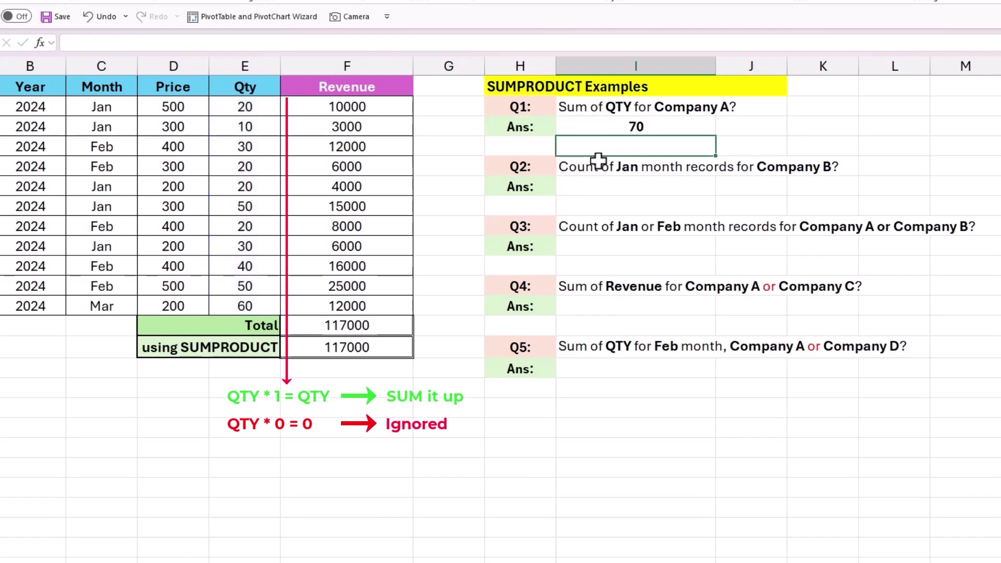
Begin the Q2 answer formula in I6 as =SUMPRODUCT((A2:A12="Company B"), with the criterion in its own parentheses.
left_click(529, 167)
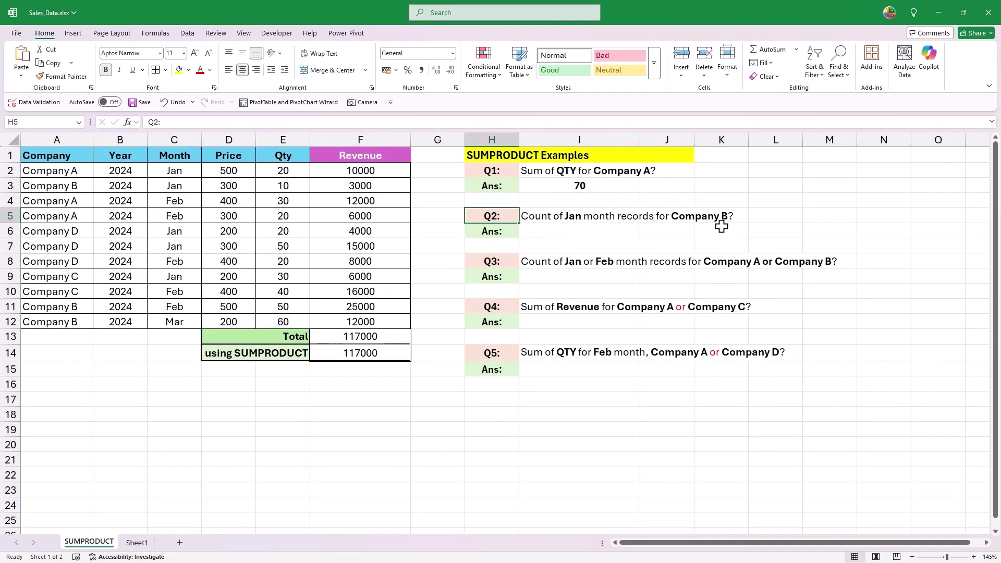
left_click(625, 232)
type("=sumpr")
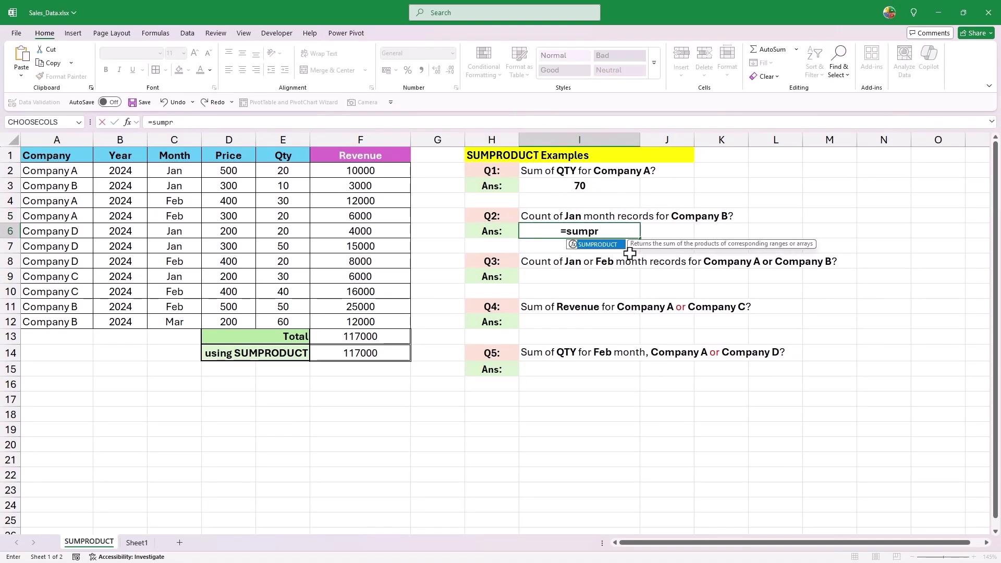
key("Tab")
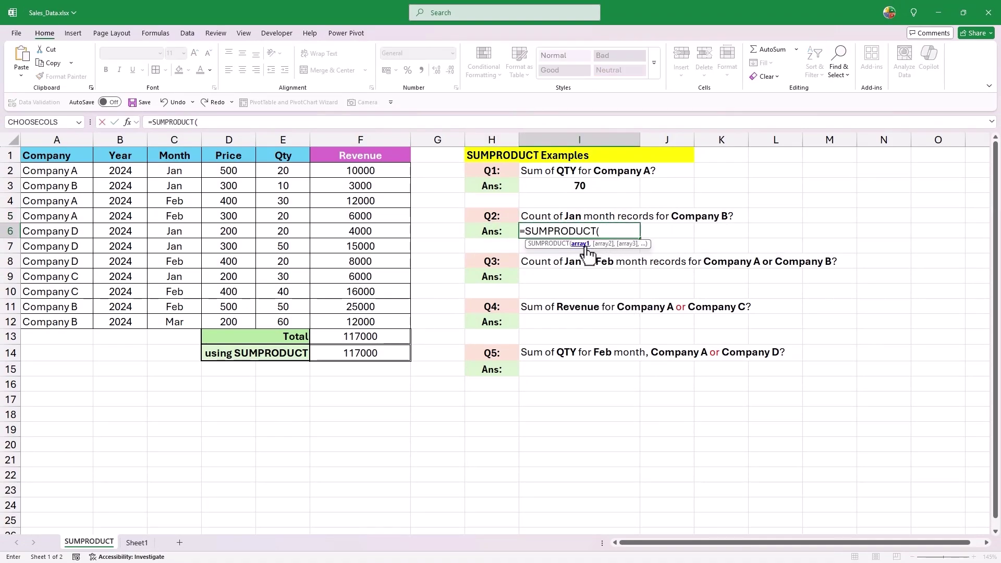
left_click_drag(68, 170, 65, 312)
type("=\"Company B")
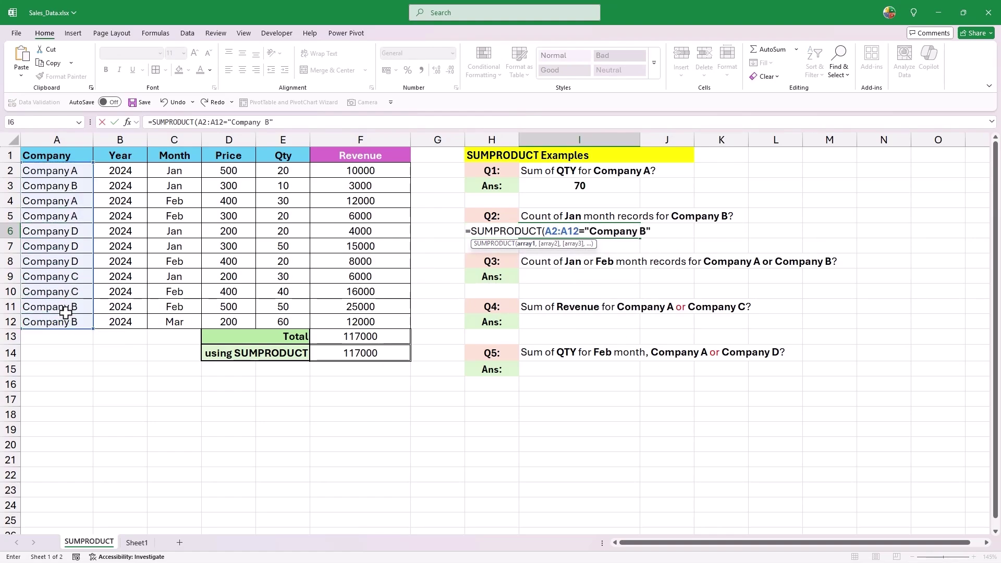
type("\")")
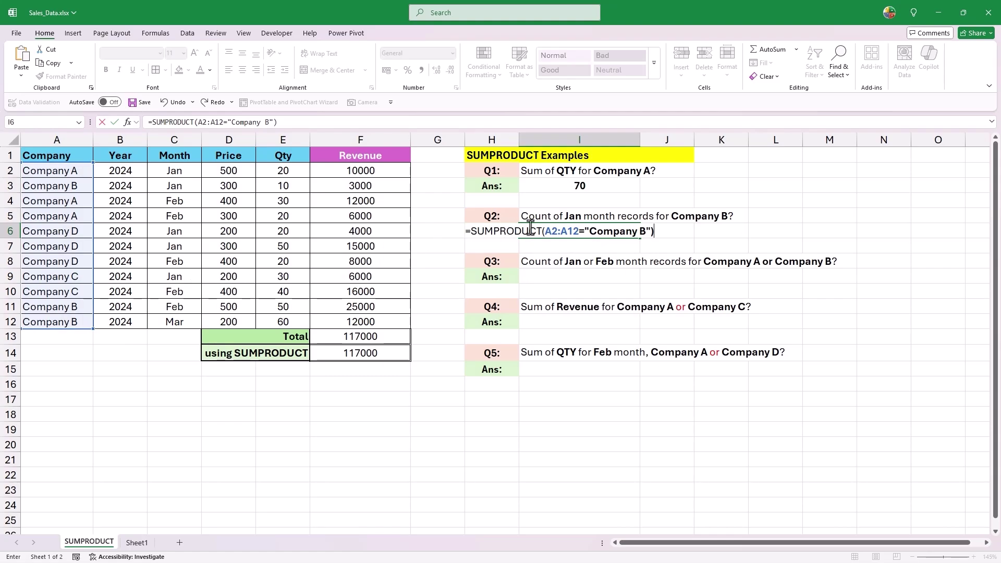
left_click(546, 233)
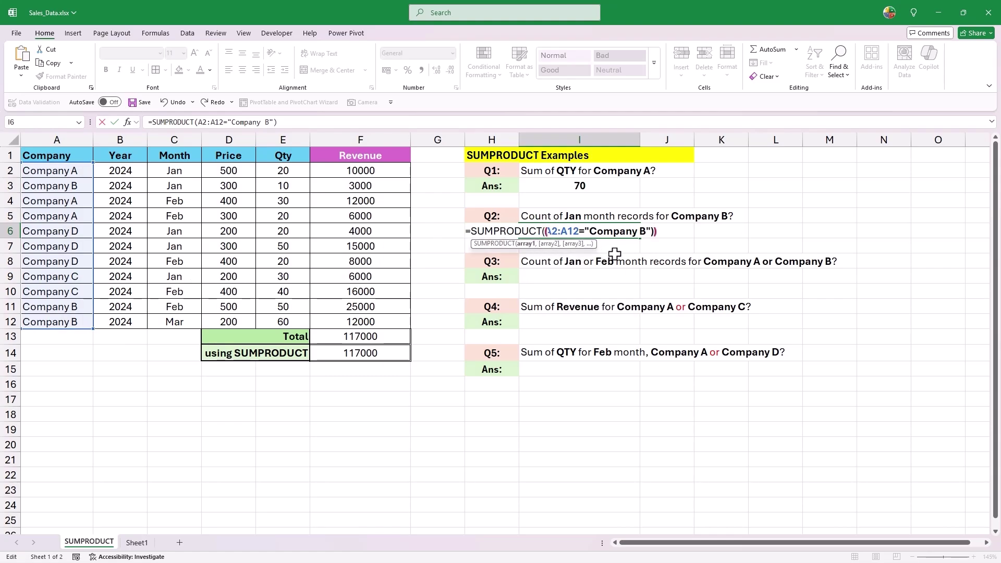
type("(")
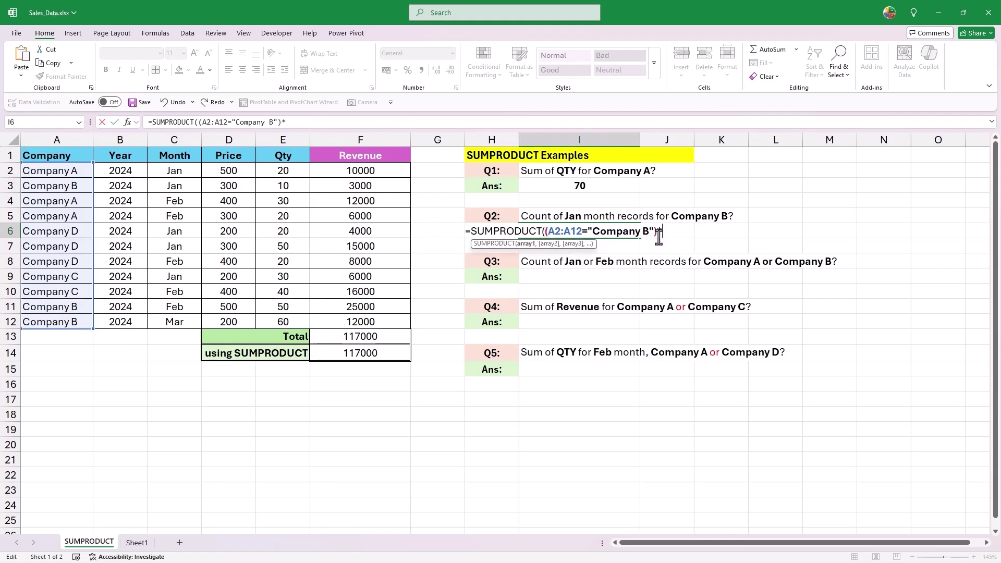
Multiply the Company B criterion in I6 by (C2:C12="Jan"), then close and enter the formula.
type("*")
left_click_drag(189, 175, 183, 317)
type("=\"Jan")
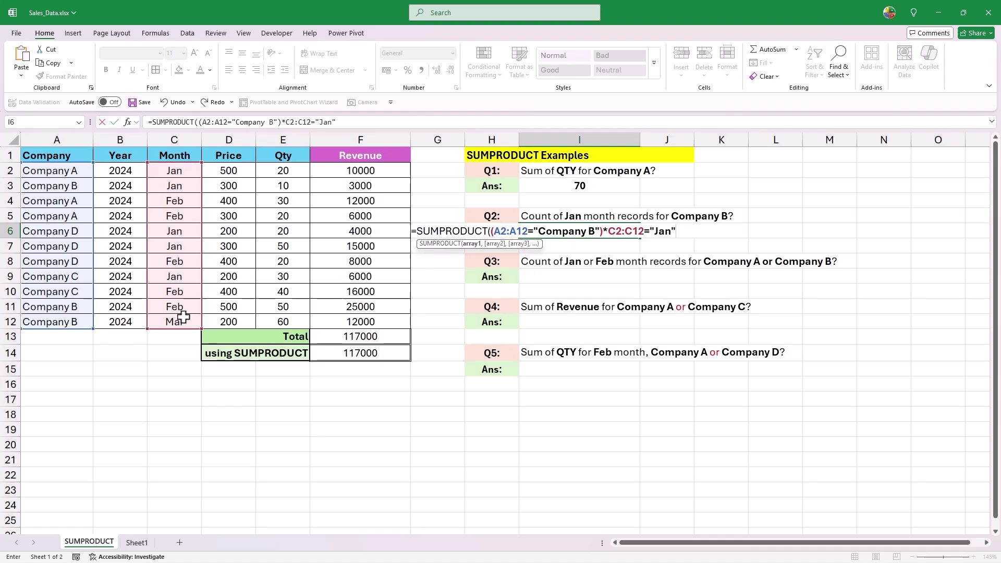
type("\")")
left_click(607, 233)
type("(")
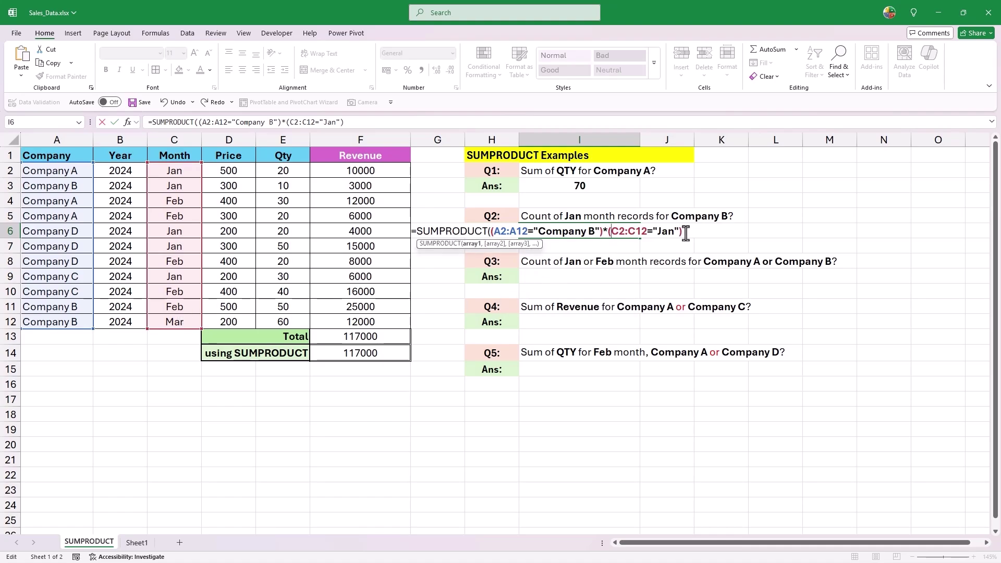
type(")")
key("Return")
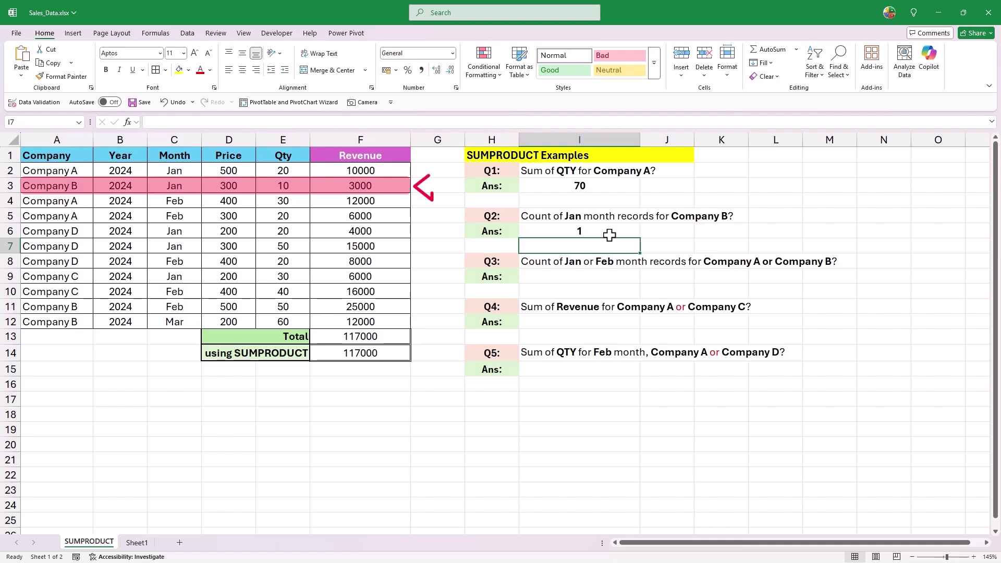
Inspect the Company B and Jan criteria in the I6 formula, evaluate their product as an array, and discard the edit.
left_click(593, 230)
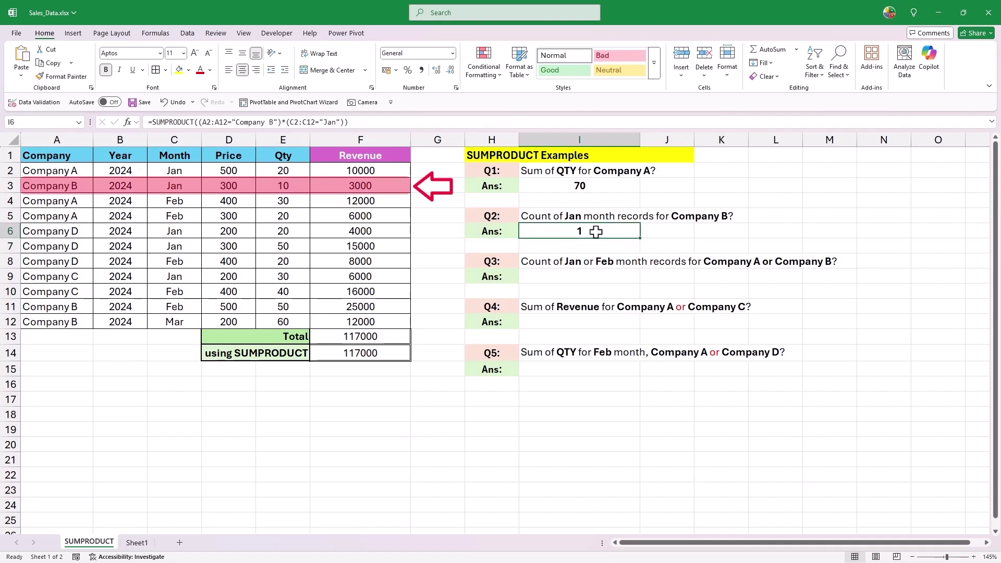
double_click(596, 231)
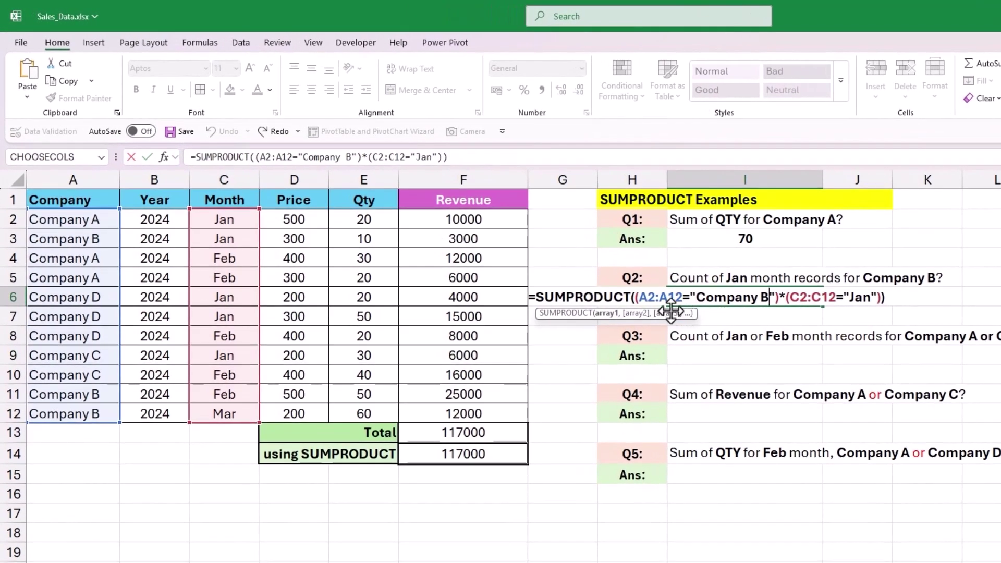
left_click_drag(634, 303, 781, 301)
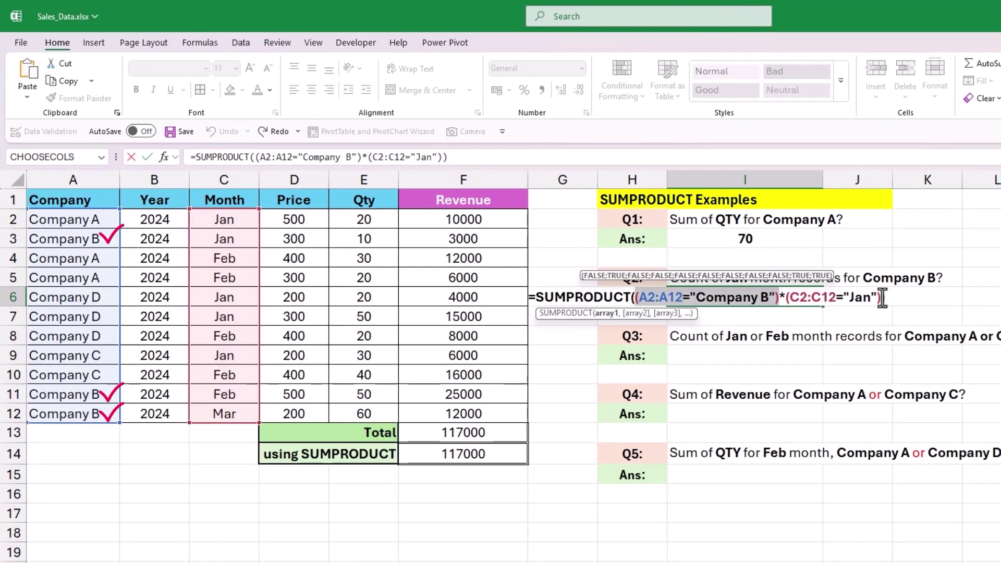
left_click_drag(881, 301, 785, 302)
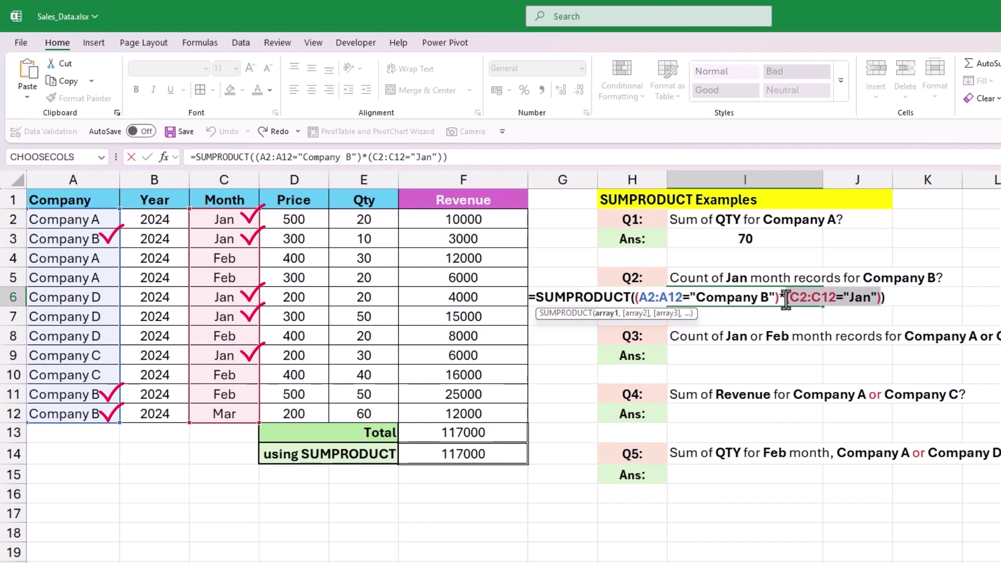
left_click(881, 302)
left_click_drag(880, 302, 634, 301)
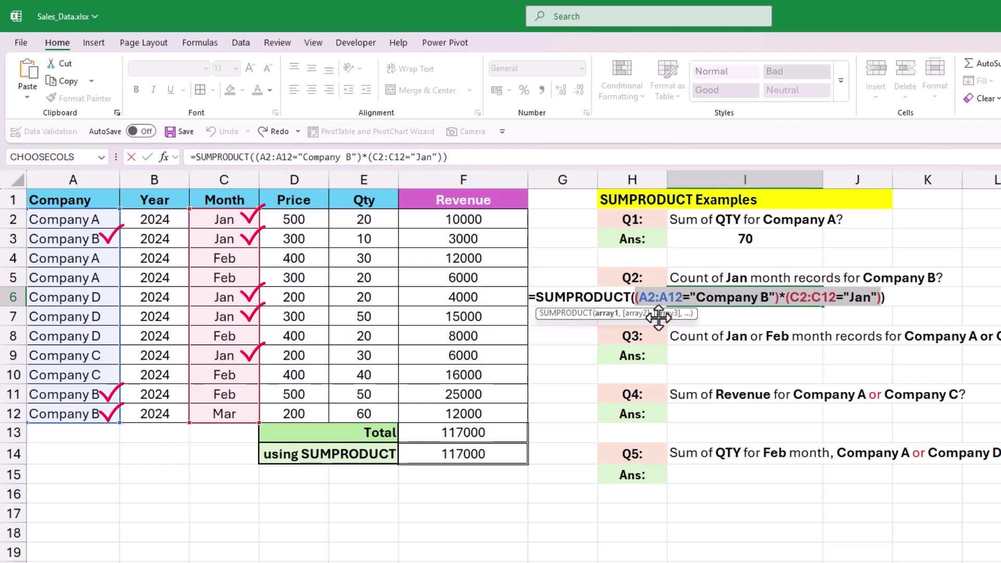
key("F9")
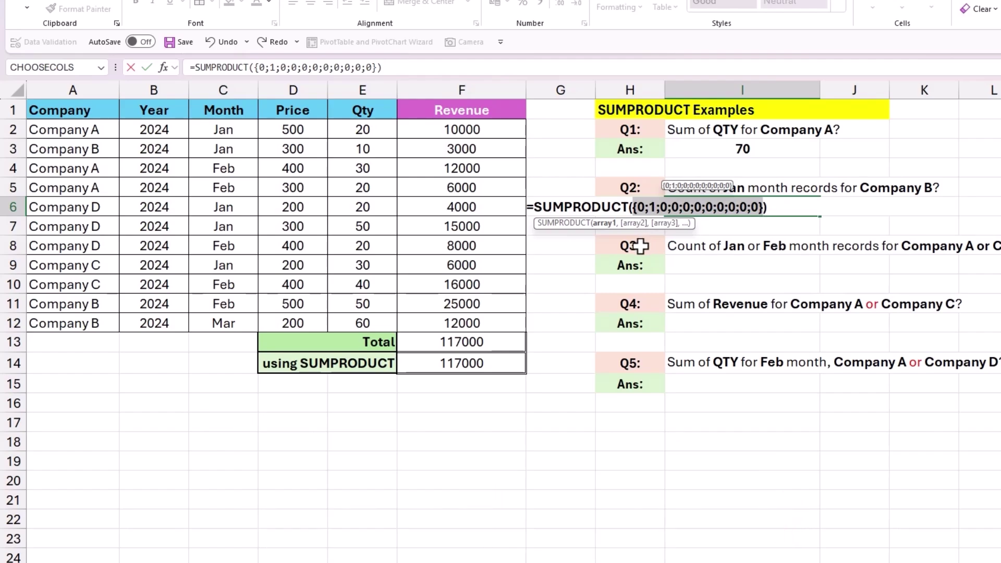
key("Escape")
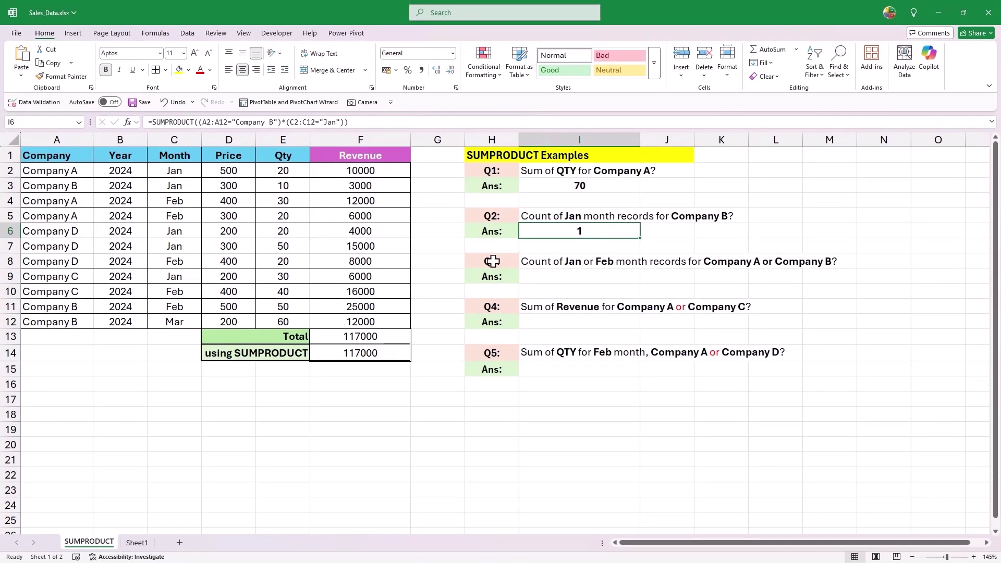
Begin the Q3 answer formula in I9 as =SUMPRODUCT((A2:A12="Company A"), with the criterion in its own parentheses.
left_click(500, 262)
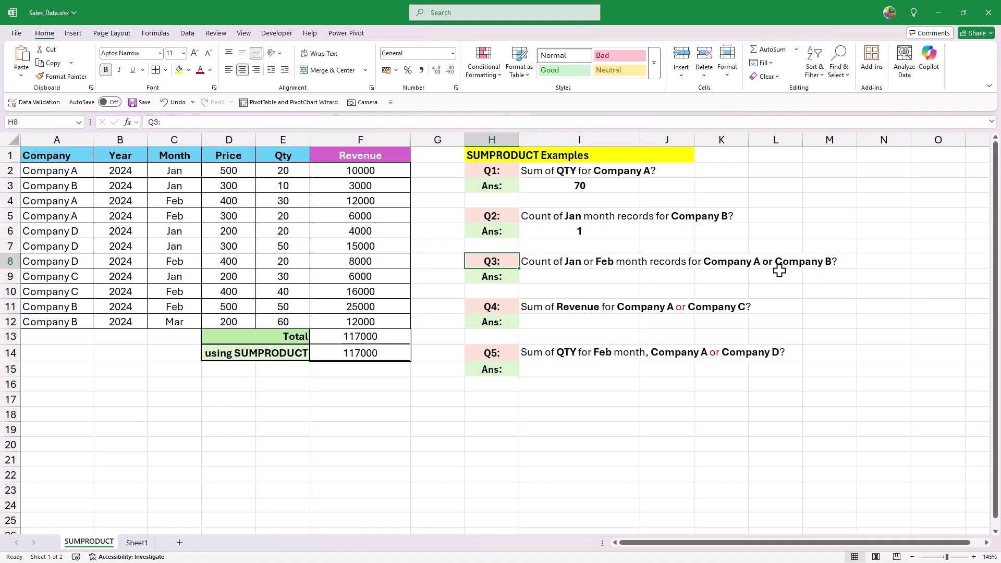
left_click(606, 275)
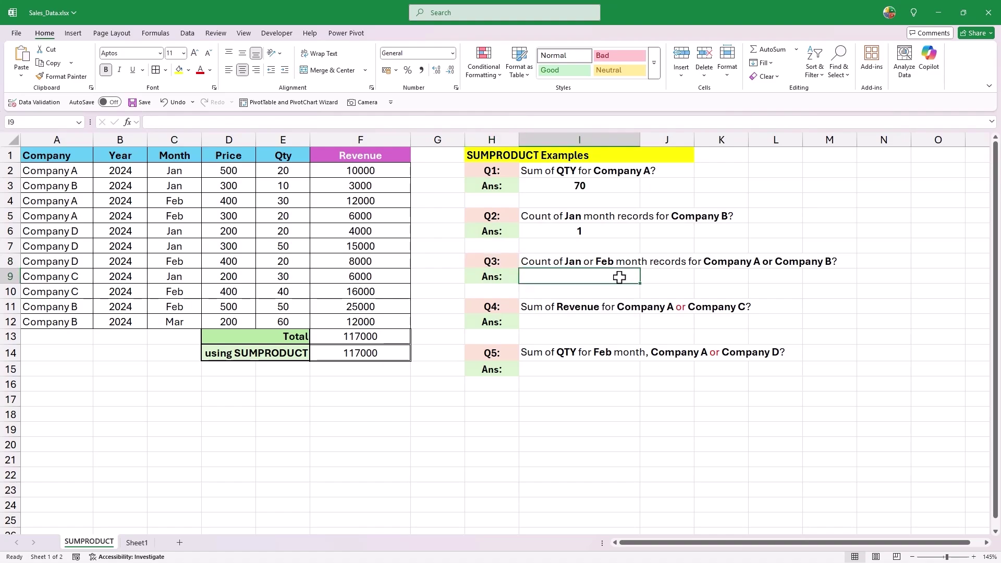
type("=sumpr")
key("Tab")
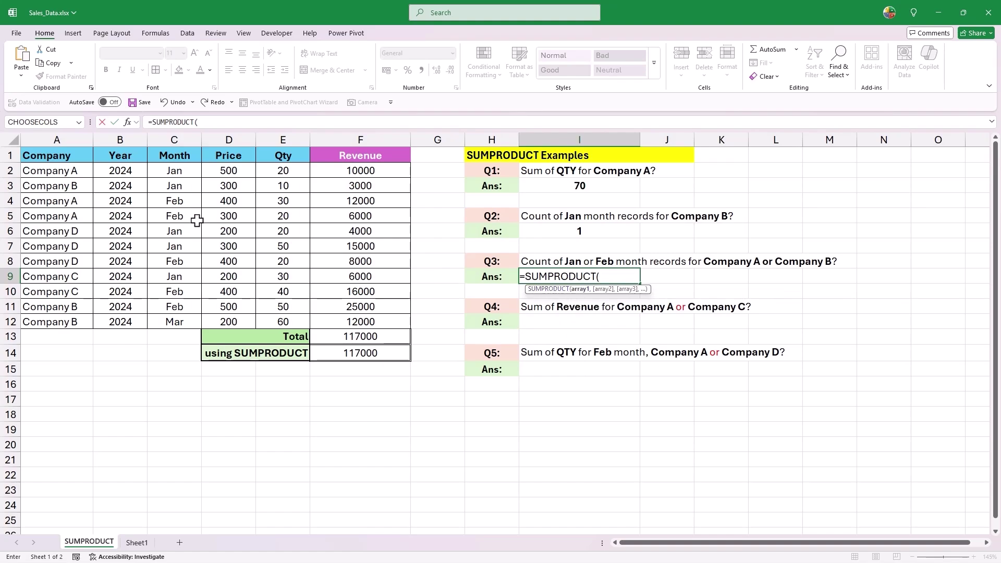
left_click_drag(79, 171, 77, 322)
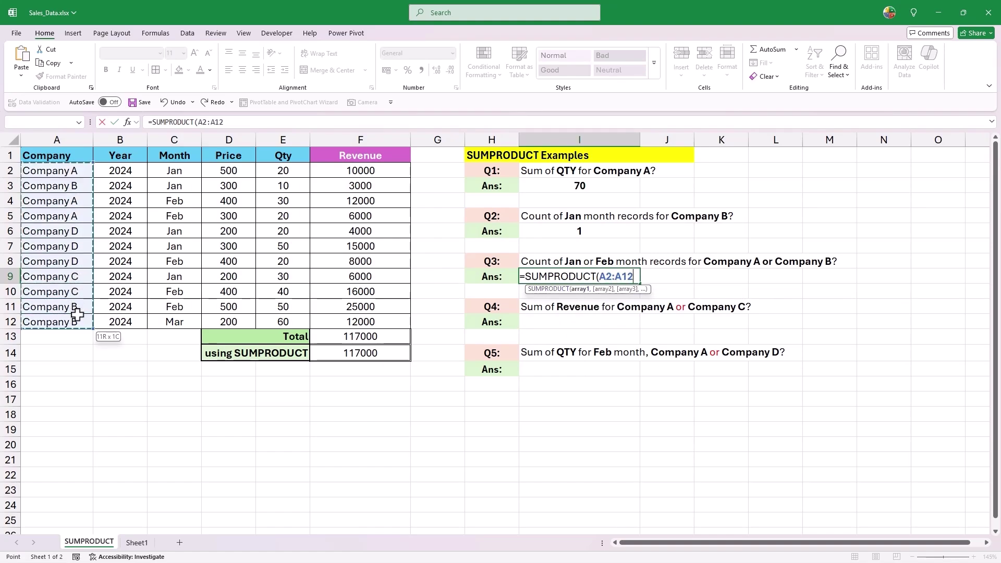
type("=\"Company")
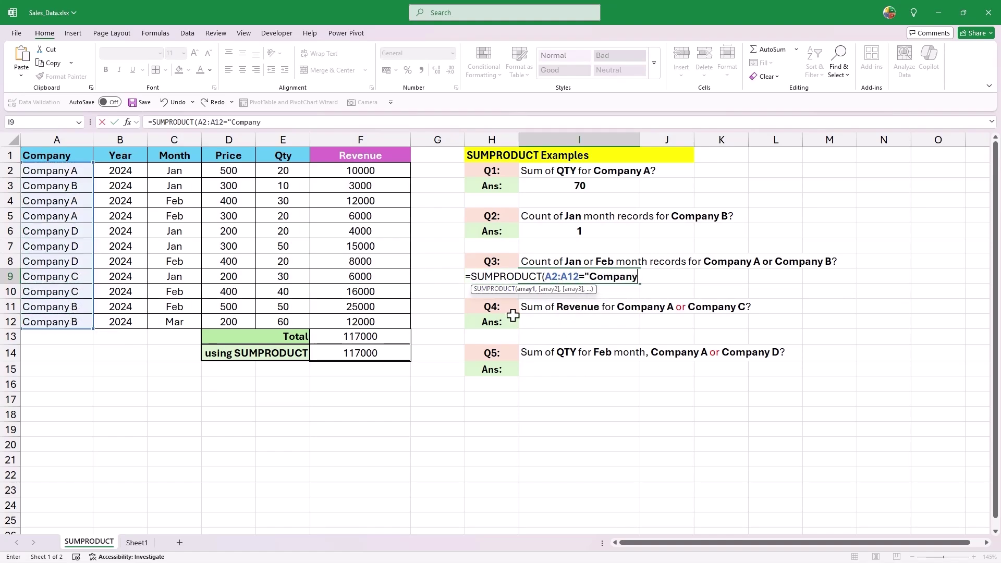
type(" A\")")
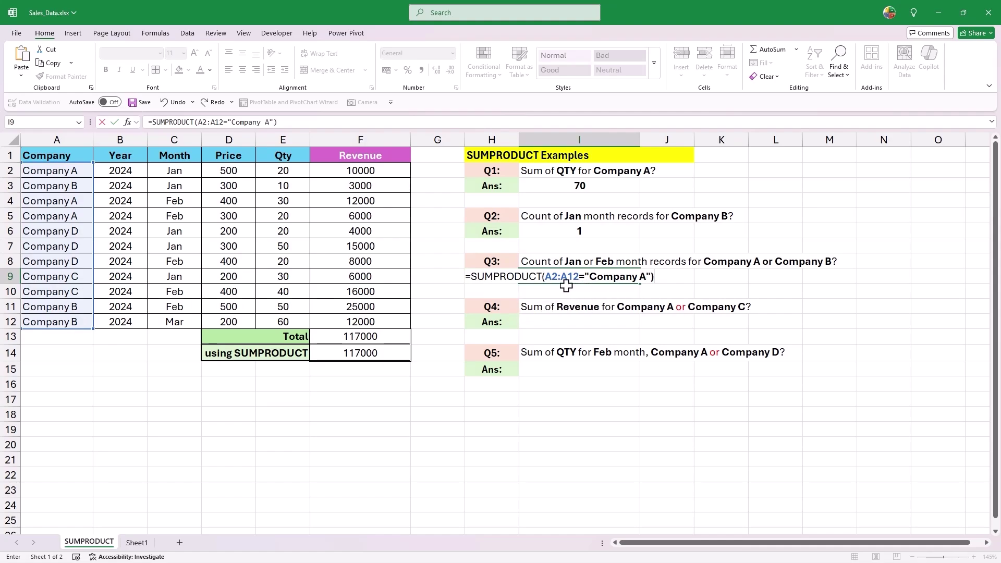
left_click(543, 277)
type("(")
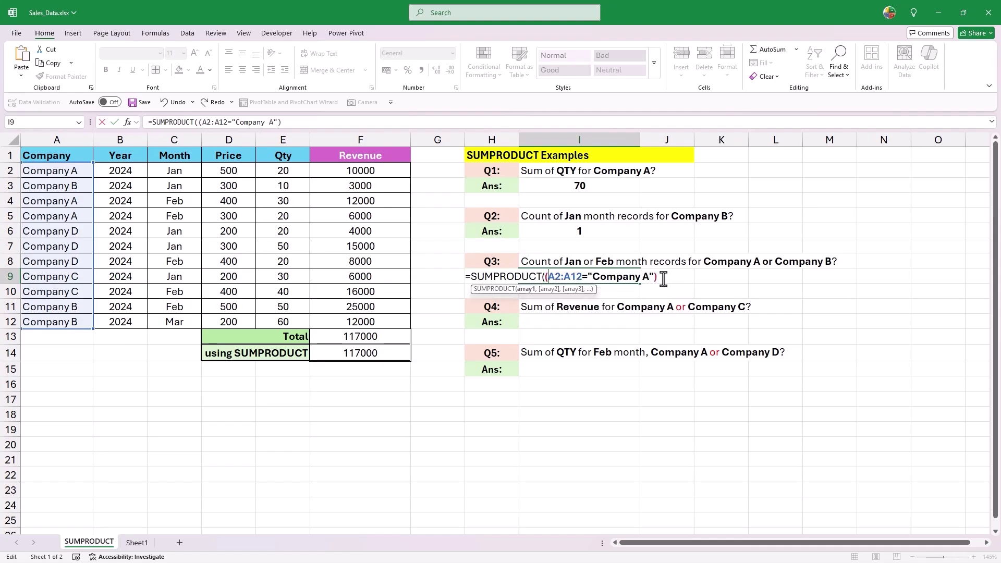
Add +(A2:A12="Company B") to the I9 formula by copying the Company A criterion, and enclose the whole OR condition in parentheses.
type("+")
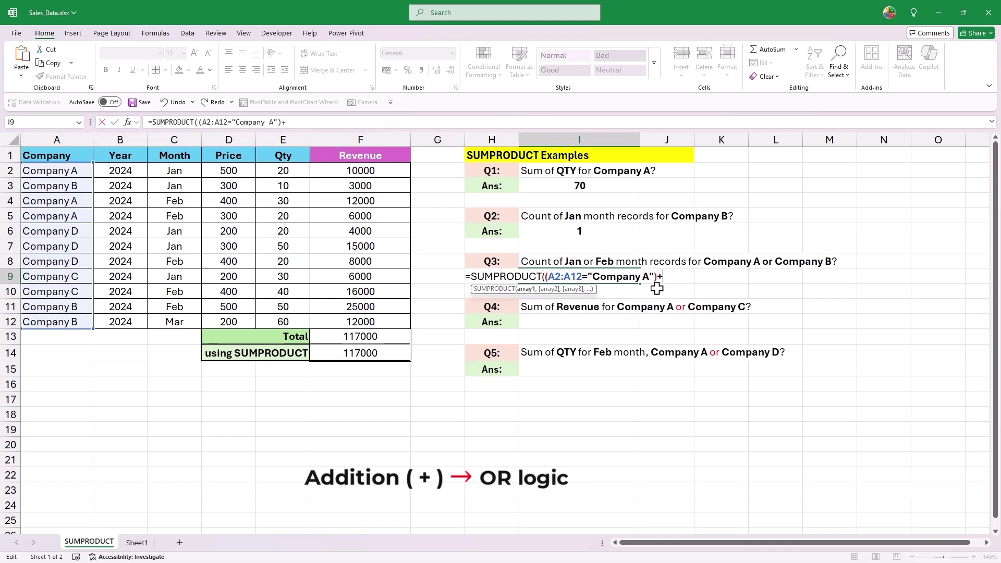
left_click_drag(657, 277, 549, 282)
key("ctrl+c")
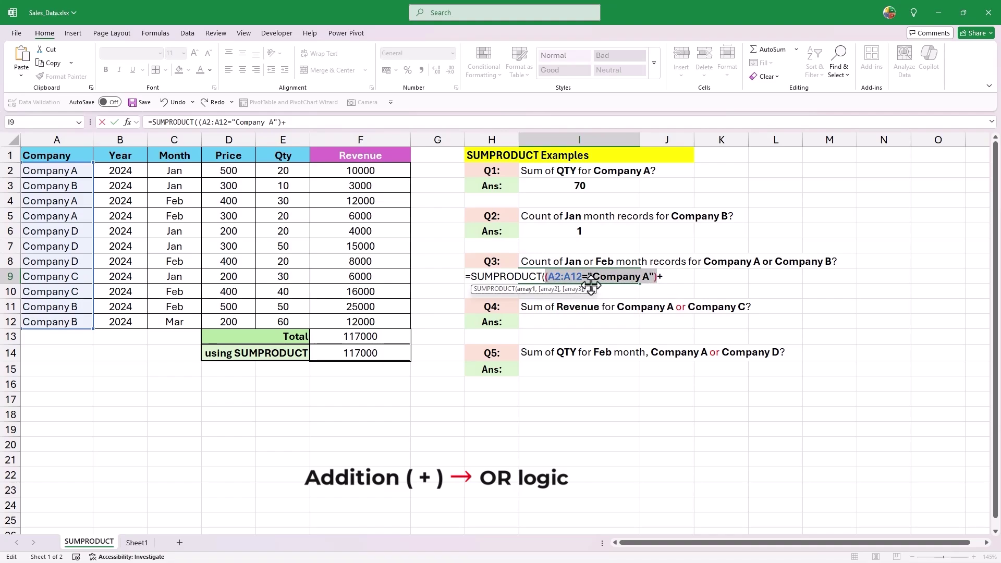
left_click(668, 276)
key("ctrl+v")
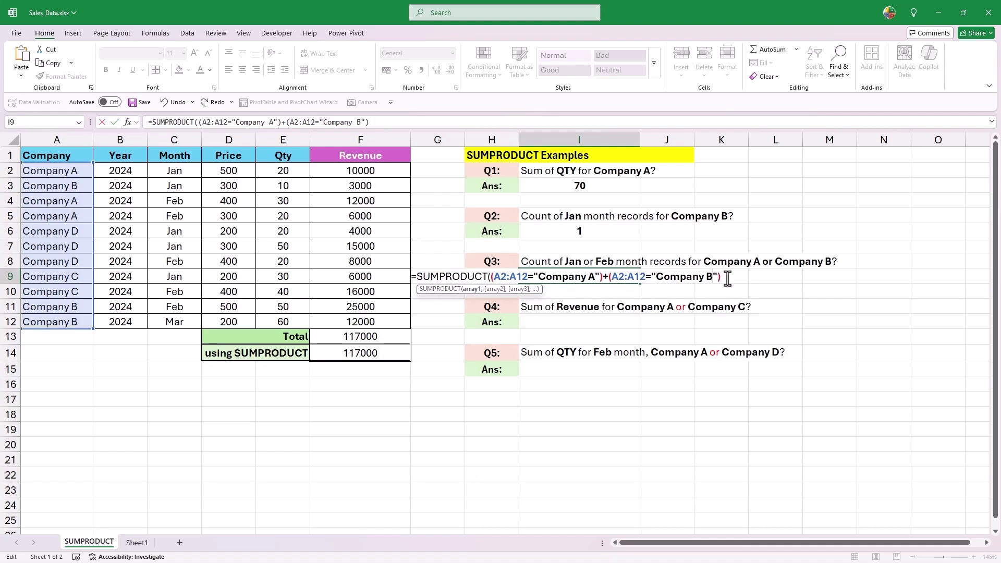
type(")")
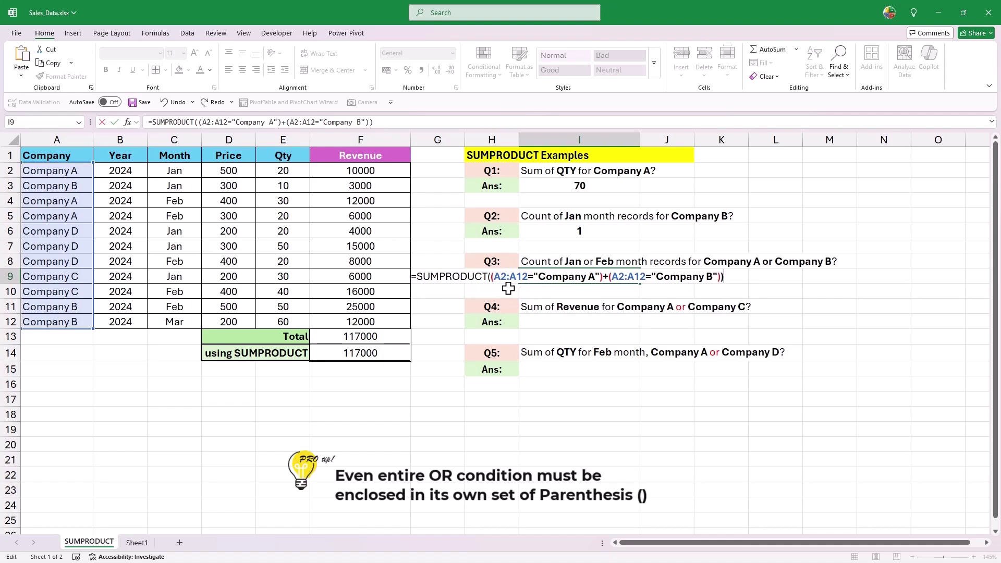
left_click(490, 277)
type("(")
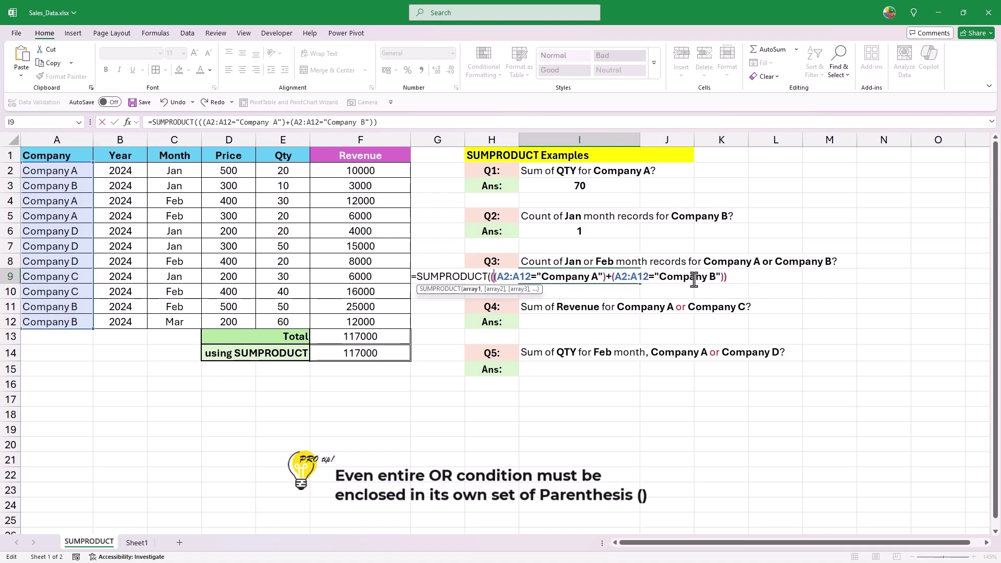
Evaluate the Company A or Company B condition in I9 as an array, and restore the formula text.
left_click(475, 290)
key("F9")
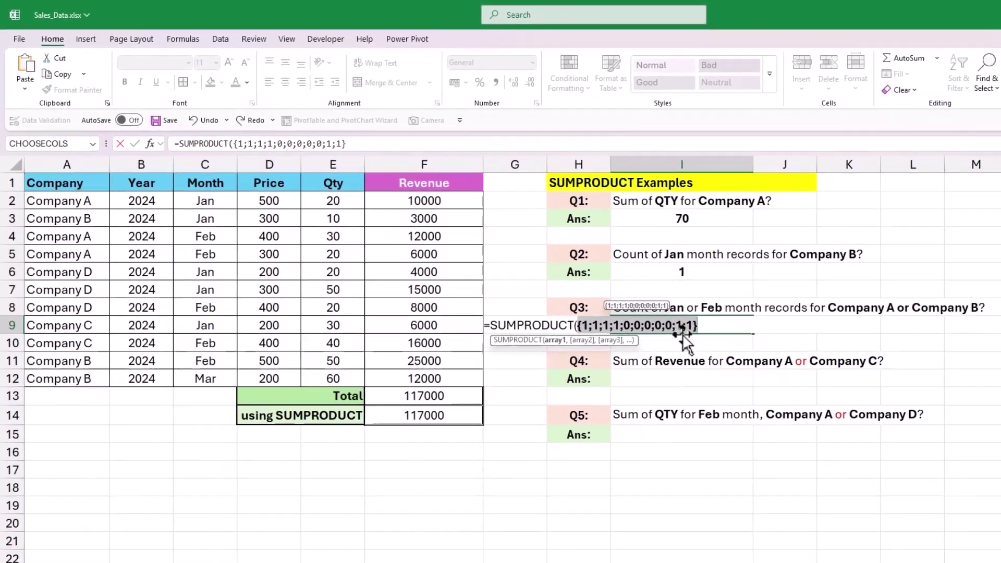
key("ctrl+z")
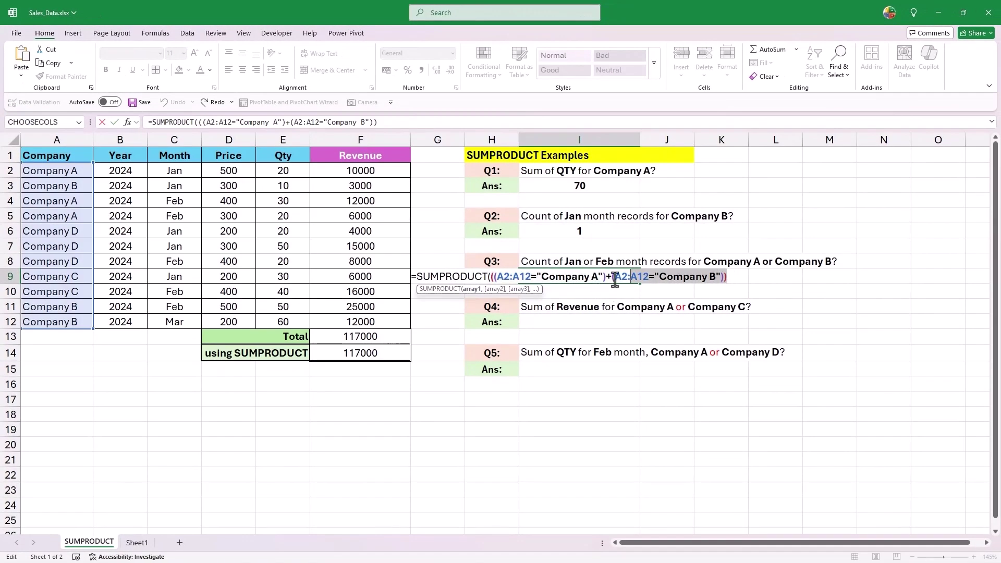
Append a copy of the company OR condition to the I9 formula and change both of its ranges to C2:C12.
left_click(737, 279)
key("ctrl+v")
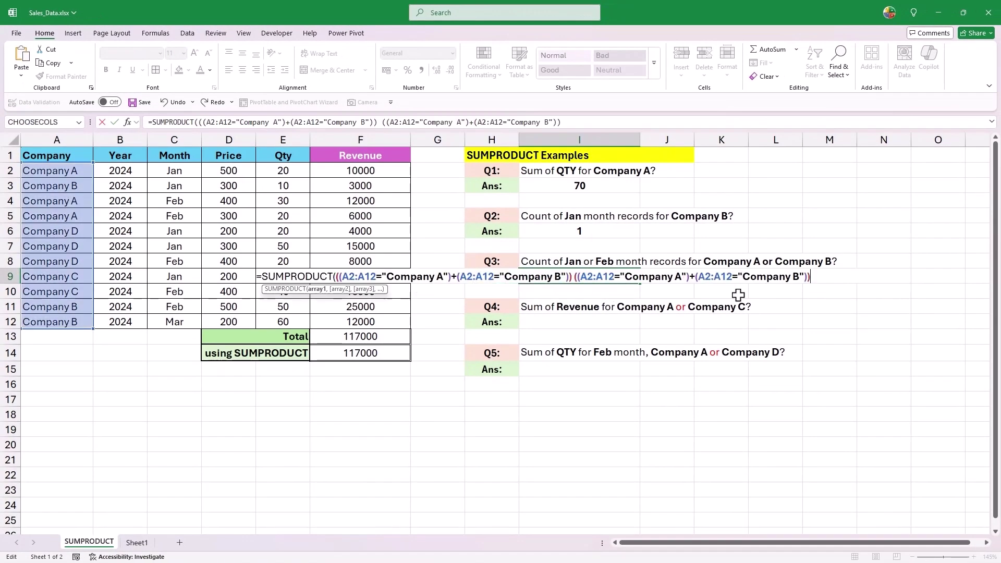
double_click(600, 277)
left_click_drag(175, 170, 174, 321)
double_click(705, 276)
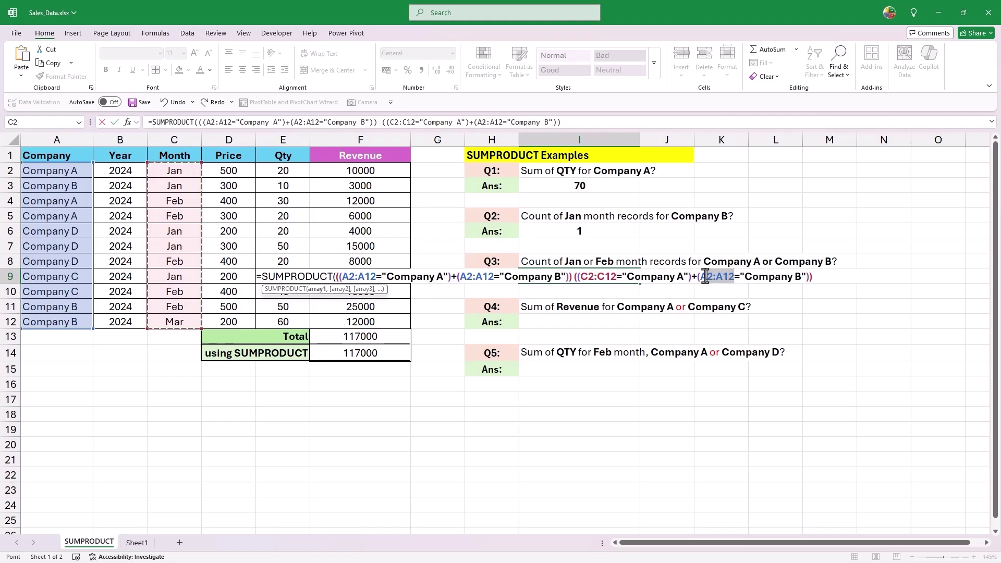
left_click_drag(175, 171, 174, 322)
Replace the criteria of the two C2:C12 conditions in I9 with "Jan" and "Feb".
left_click_drag(683, 277, 634, 277)
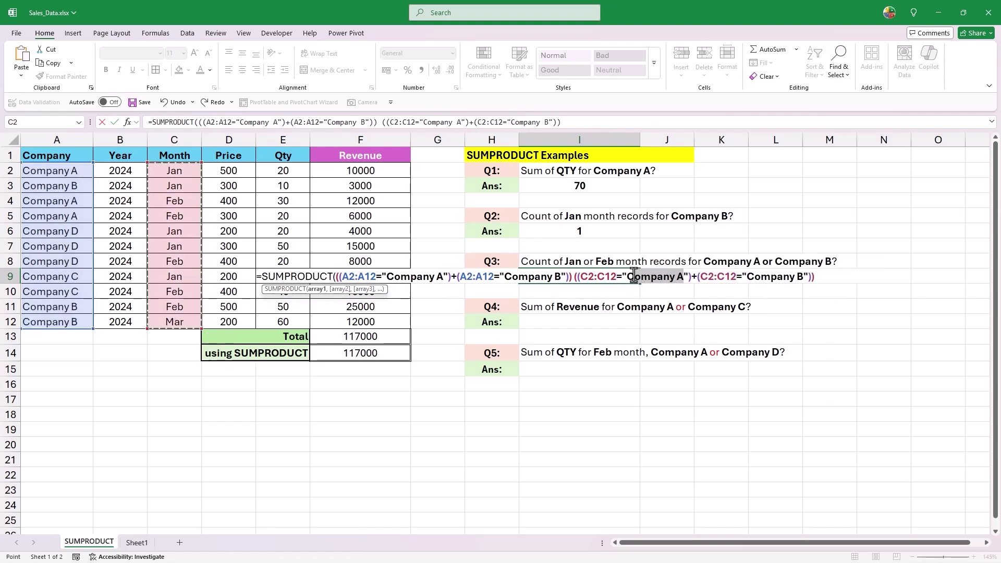
type("Jan")
left_click_drag(762, 276, 707, 277)
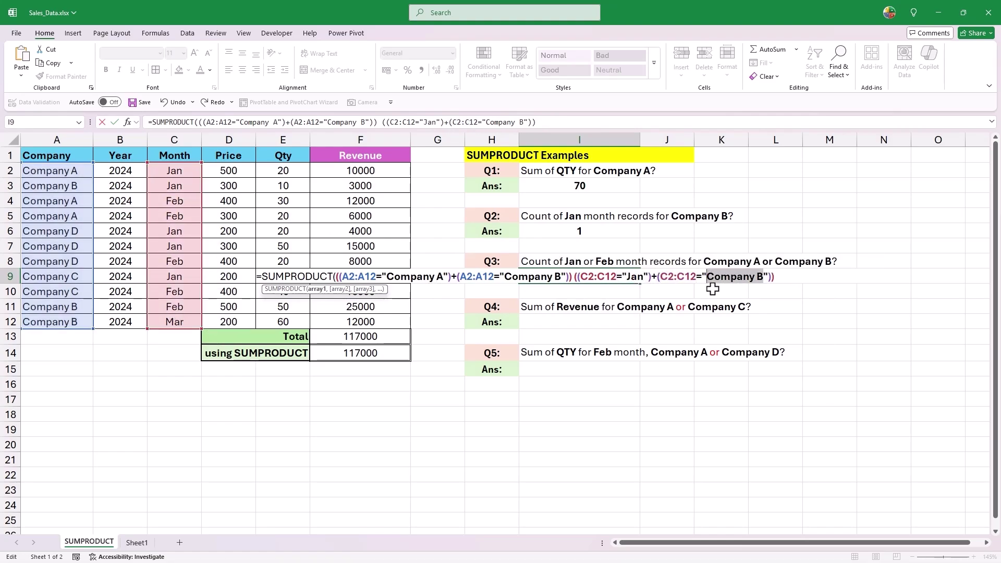
type("Feb")
Replace the space between the company and month conditions in I9 with an asterisk, then close and enter the formula.
left_click(579, 282)
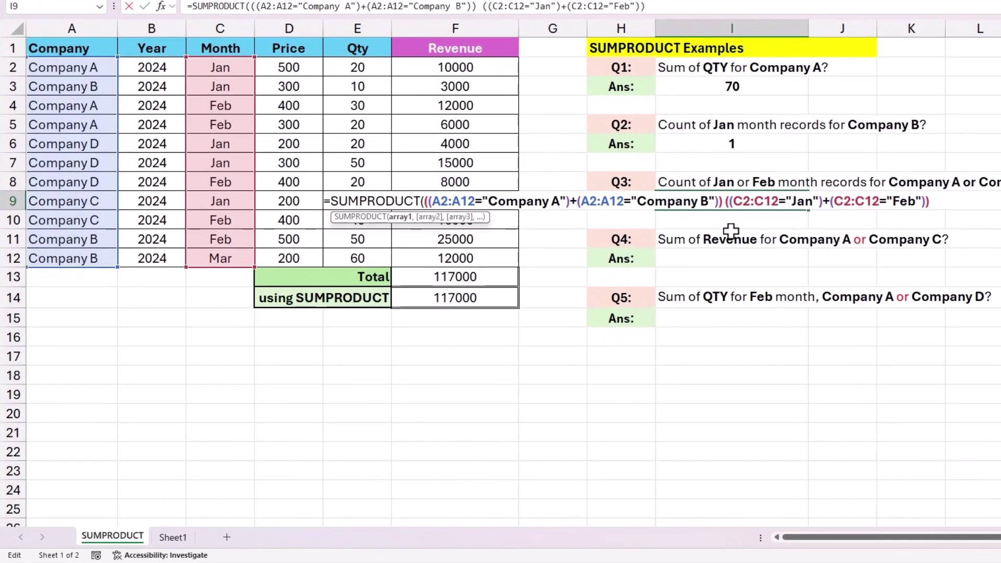
key("BackSpace")
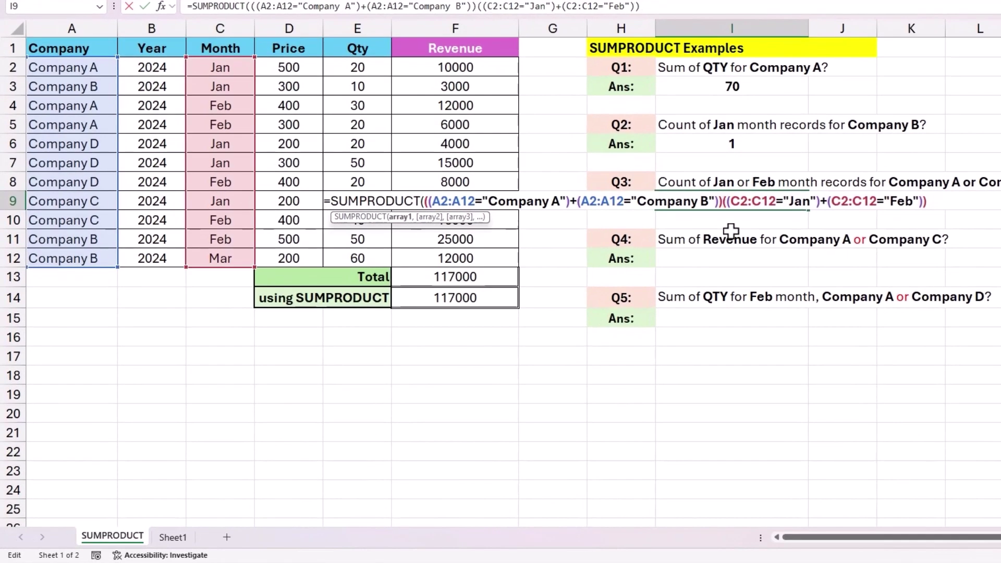
type("*")
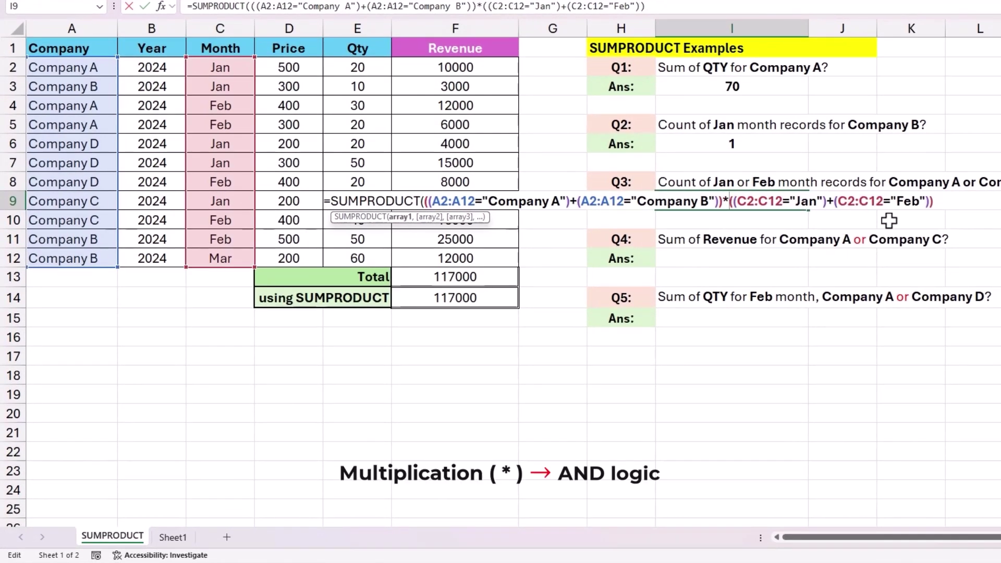
left_click(936, 203)
type(")")
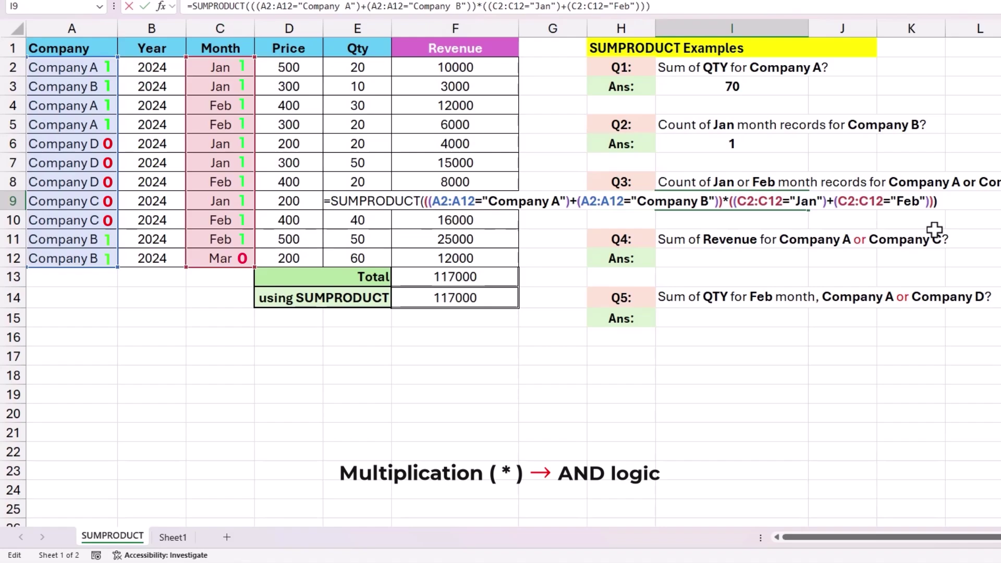
key("Return")
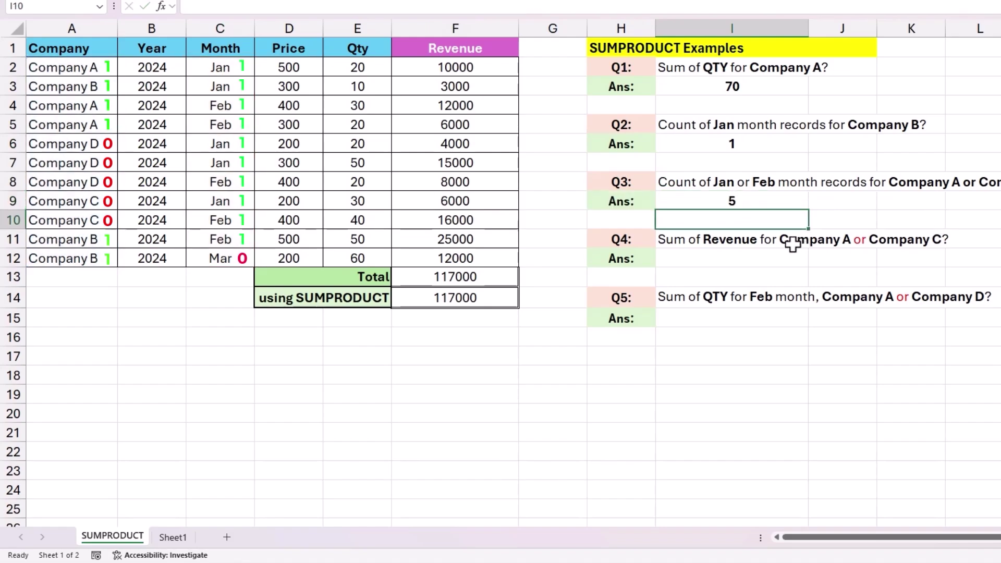
left_click(769, 200)
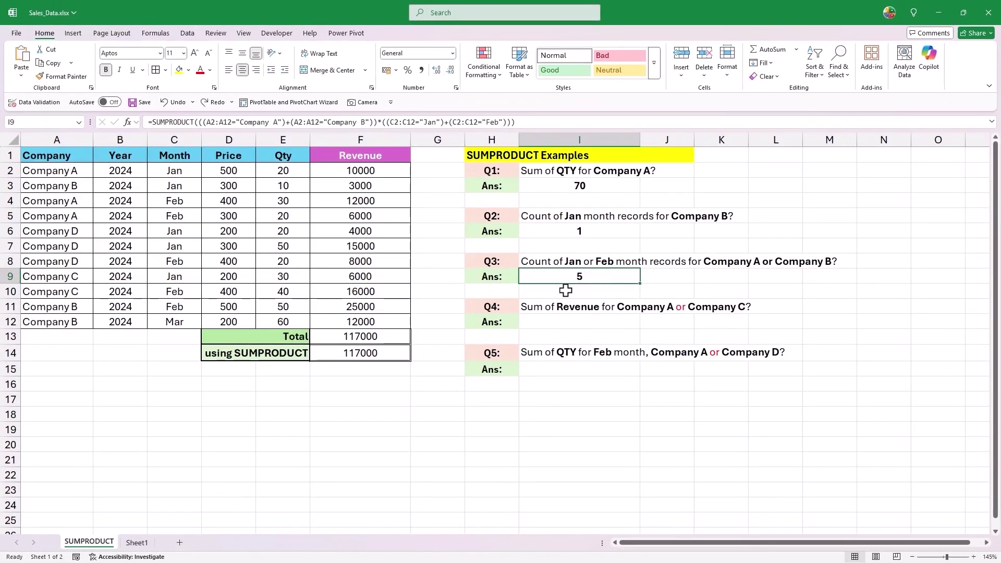
Begin the Q4 answer formula in I12 as =SUMPRODUCT((A2:A12="Company A"), with the criterion in its own parentheses.
left_click(492, 305)
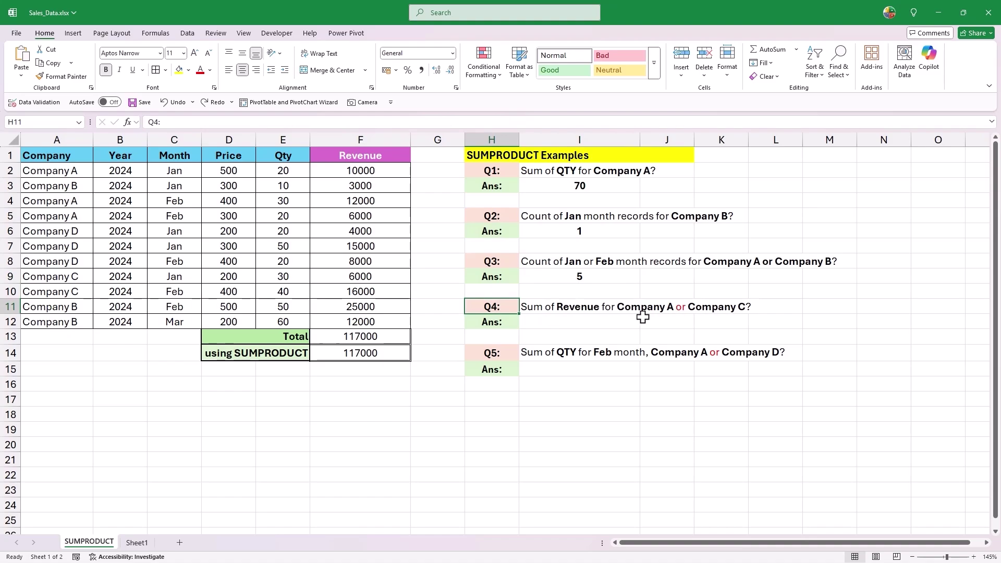
left_click(613, 326)
type("=SUMPRODUCT(")
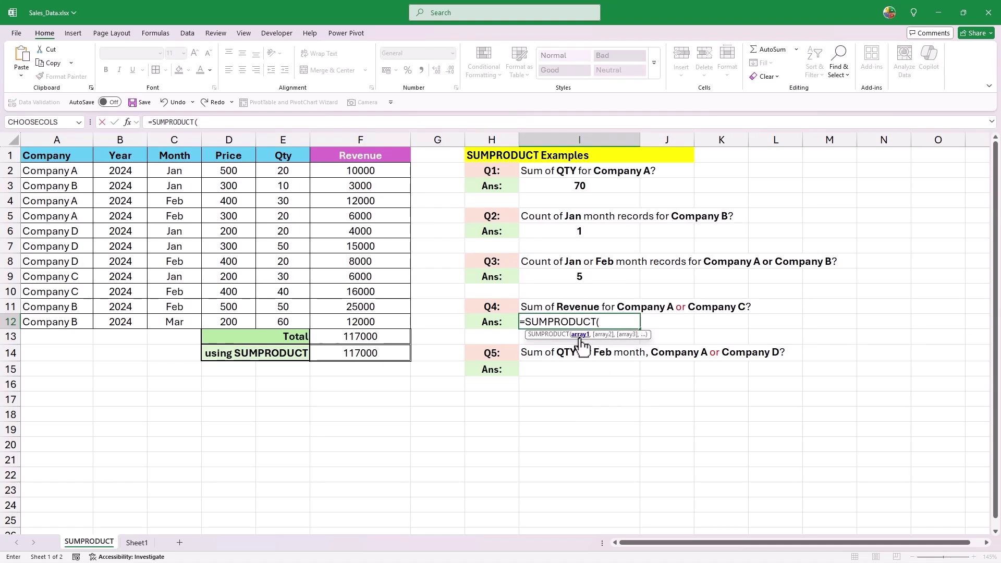
left_click_drag(65, 171, 71, 320)
type("=\"Company A")
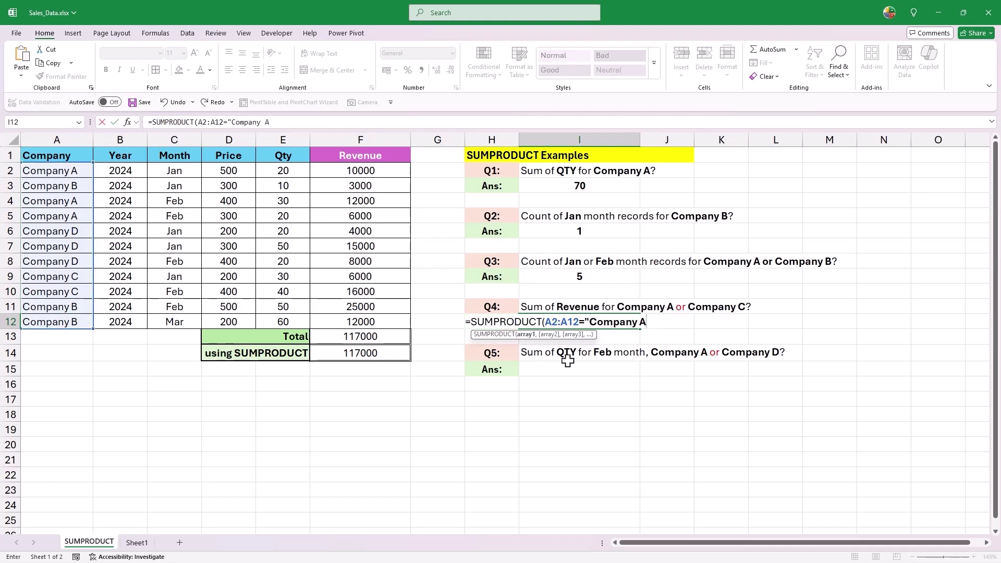
left_click(546, 324)
type("(")
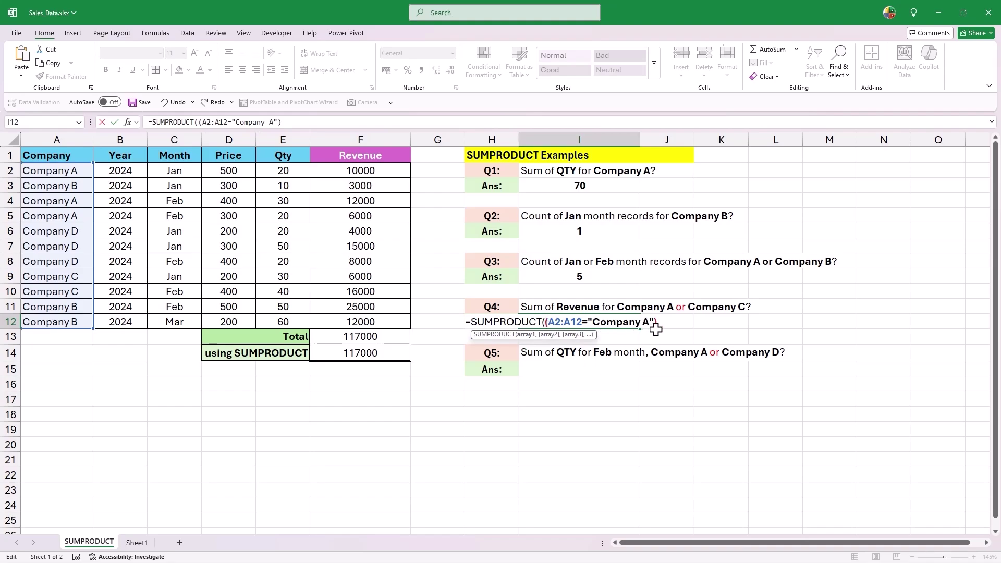
Add +(A2:A12="Company C") to the I12 formula by copying the Company A criterion, and enclose the whole OR condition in parentheses.
type("+")
left_click_drag(656, 323, 556, 328)
key("ctrl+c")
left_click(668, 324)
key("ctrl+v")
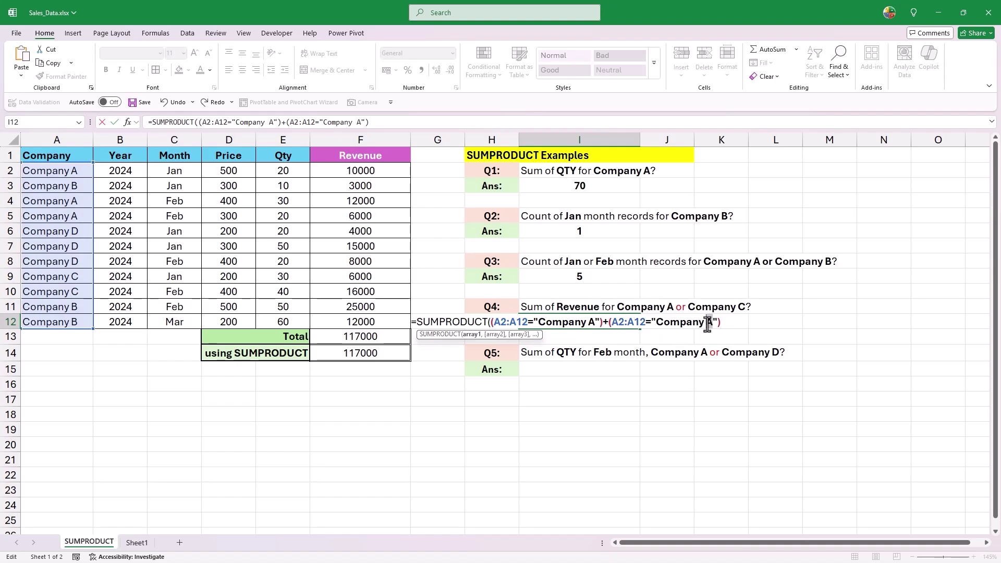
type("C\")")
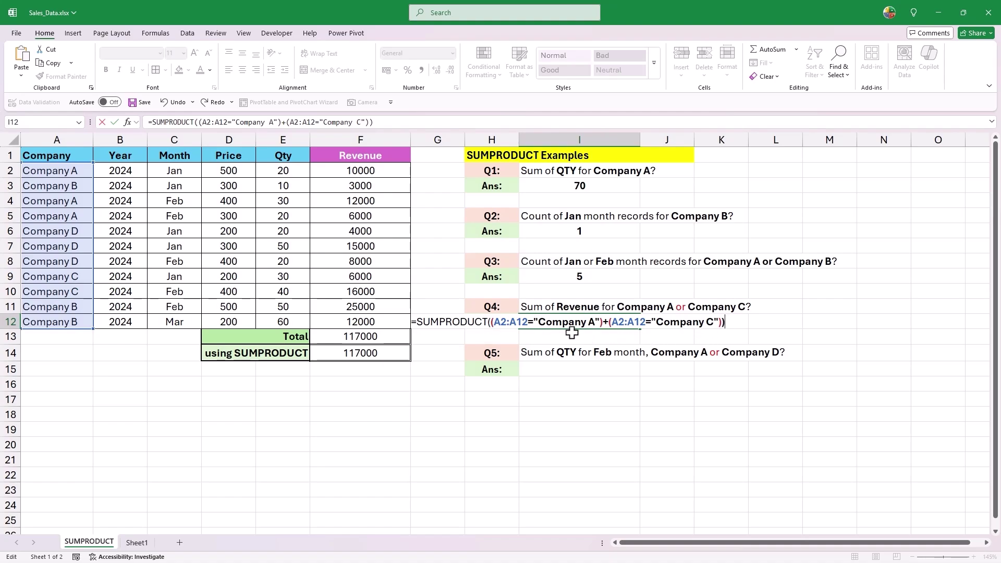
left_click(490, 322)
type("(")
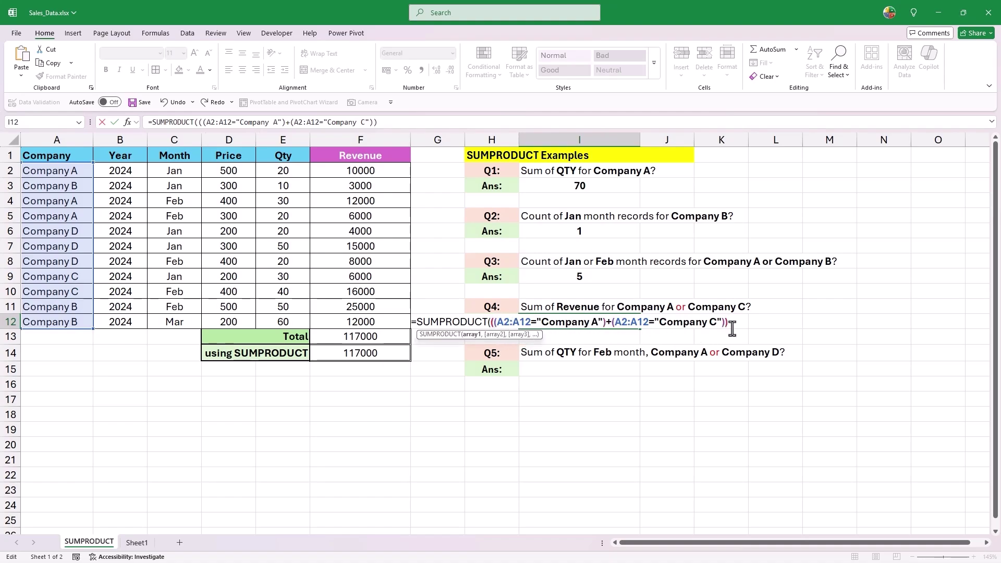
Multiply the company OR condition in I12 by the revenue range F2:F12, then close and enter the formula.
left_click(732, 328)
type("*")
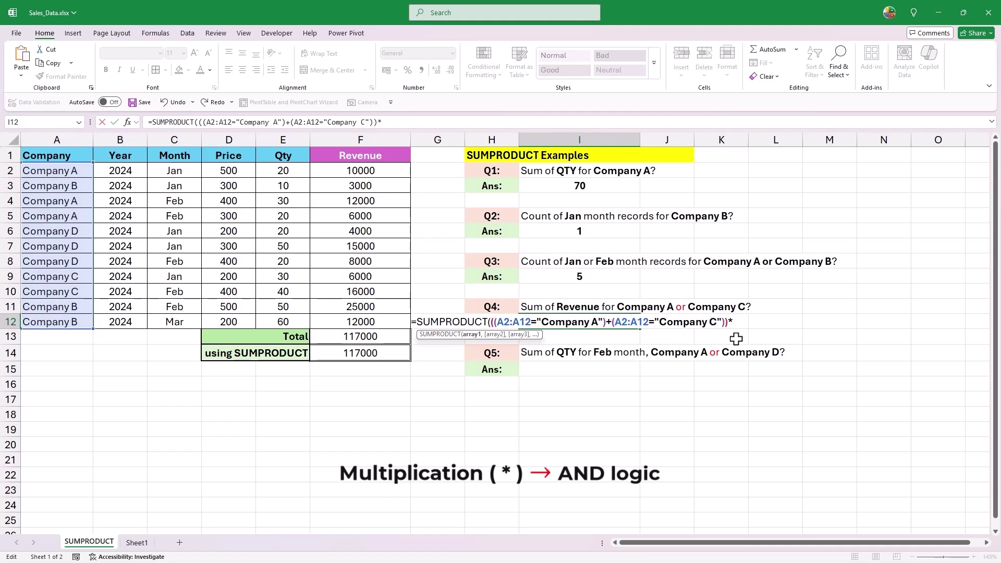
left_click_drag(366, 175, 407, 325)
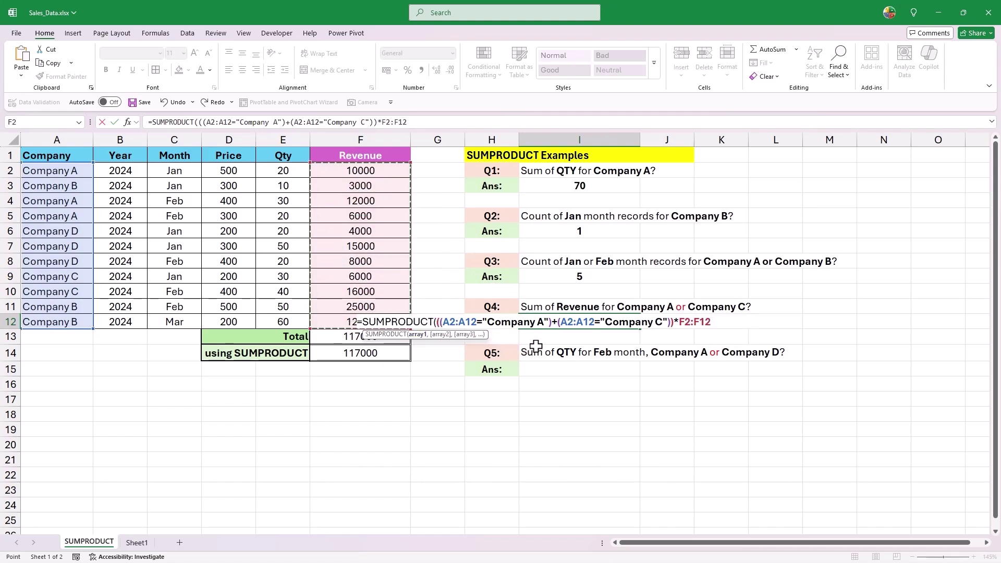
type(")")
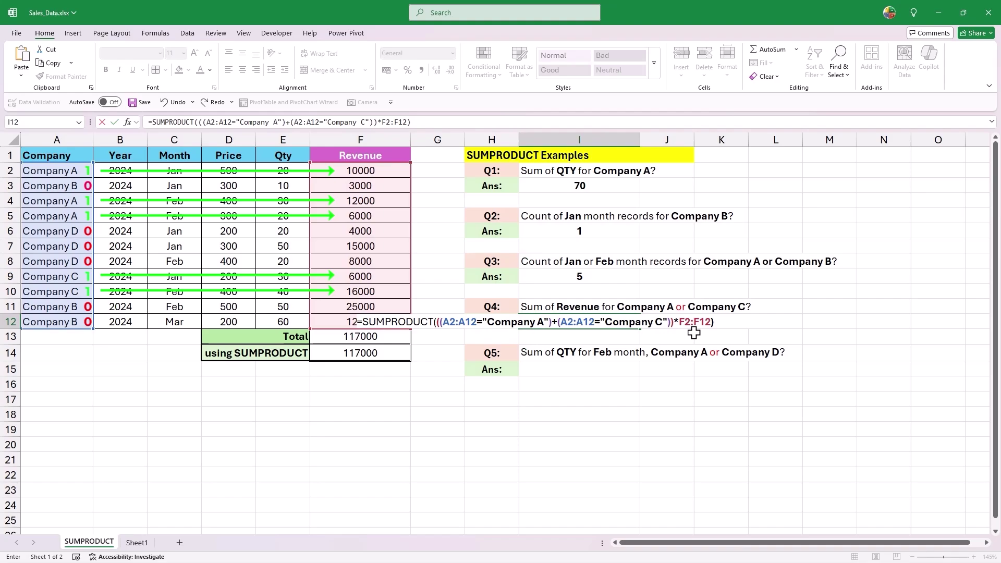
key("Return")
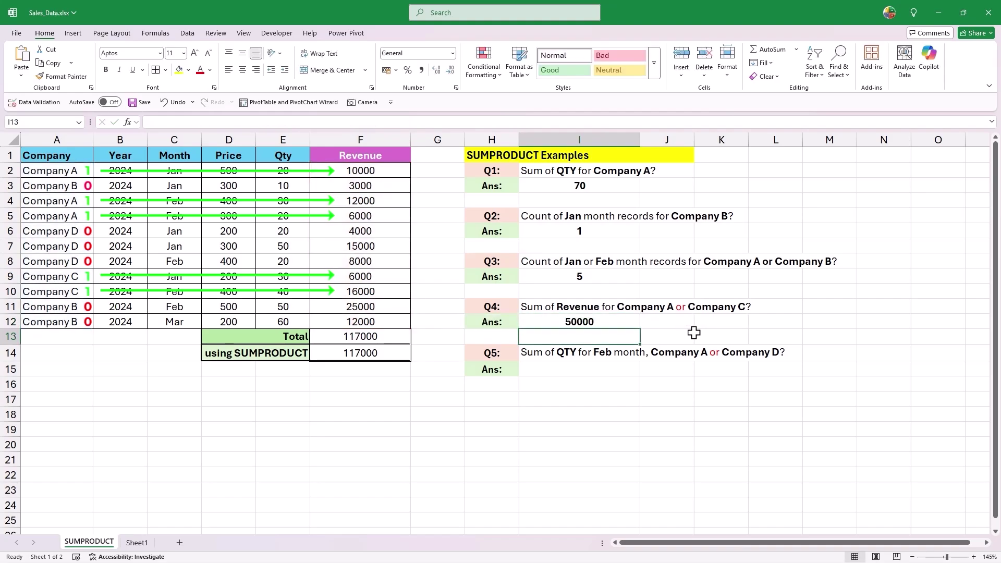
Begin the Q5 answer formula in I15 as =SUMPRODUCT((A2:A12="Company A"), with the criterion in its own parentheses.
left_click(620, 319)
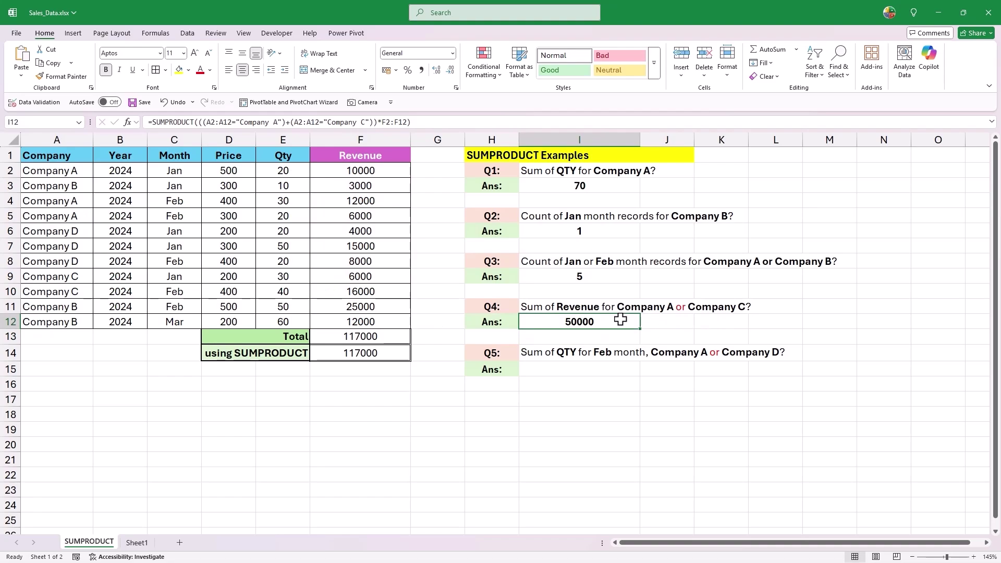
left_click(511, 353)
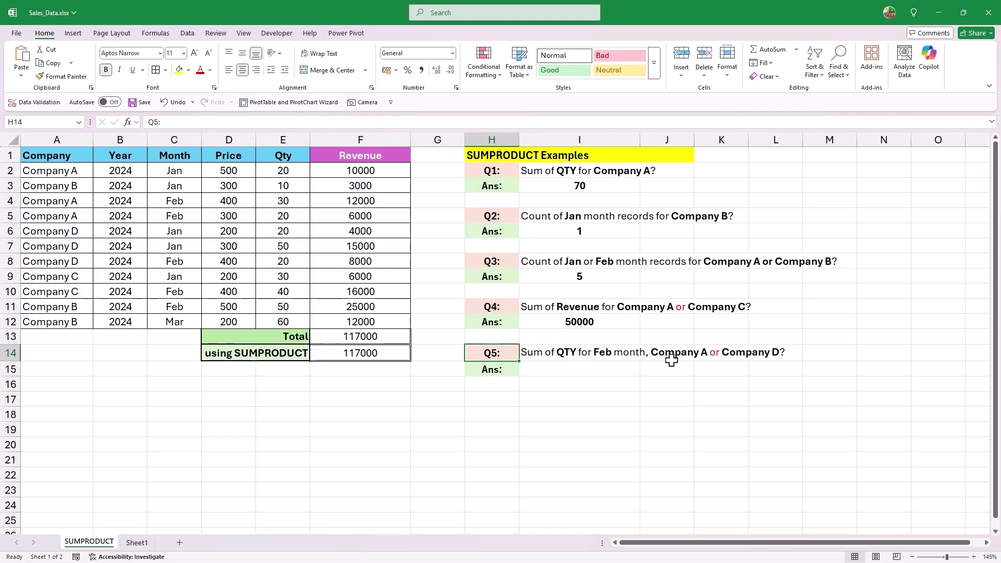
left_click(606, 369)
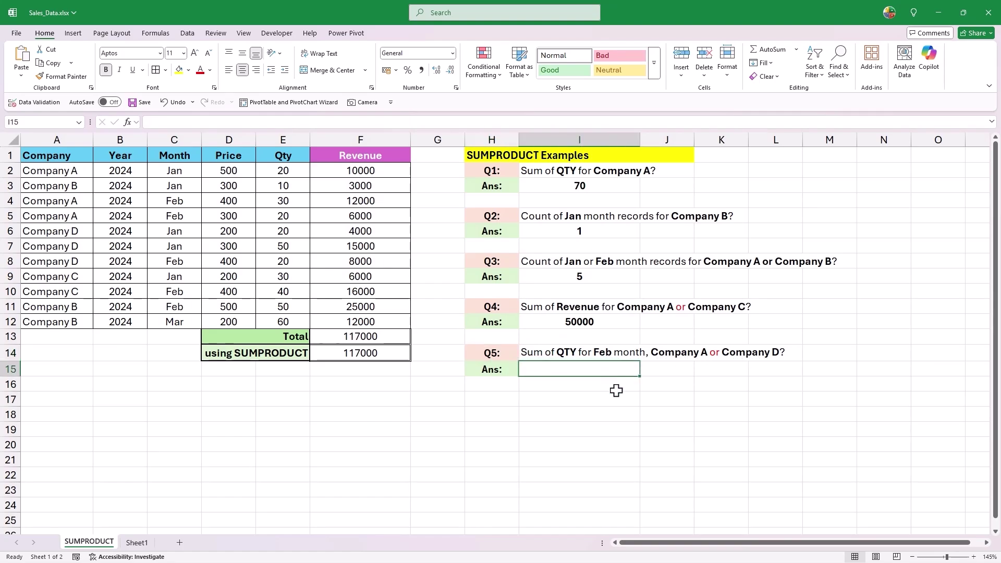
type("=sumprod")
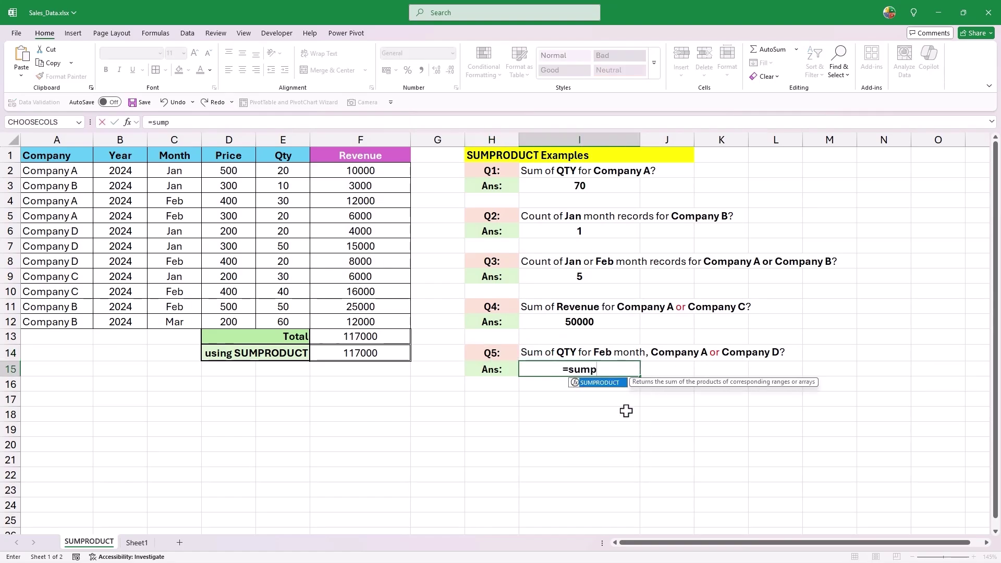
key("Tab")
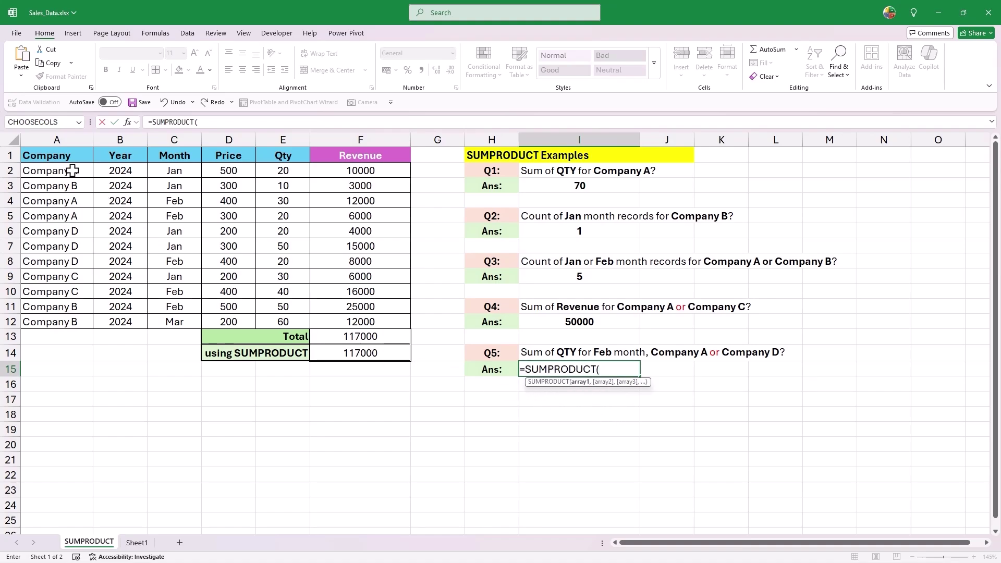
left_click_drag(73, 171, 98, 322)
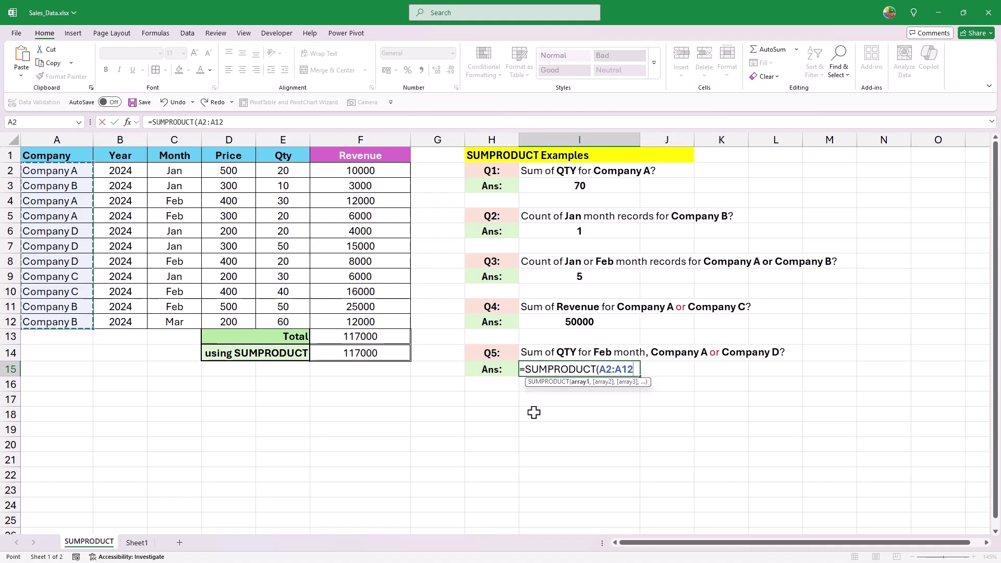
type("=\"Compa")
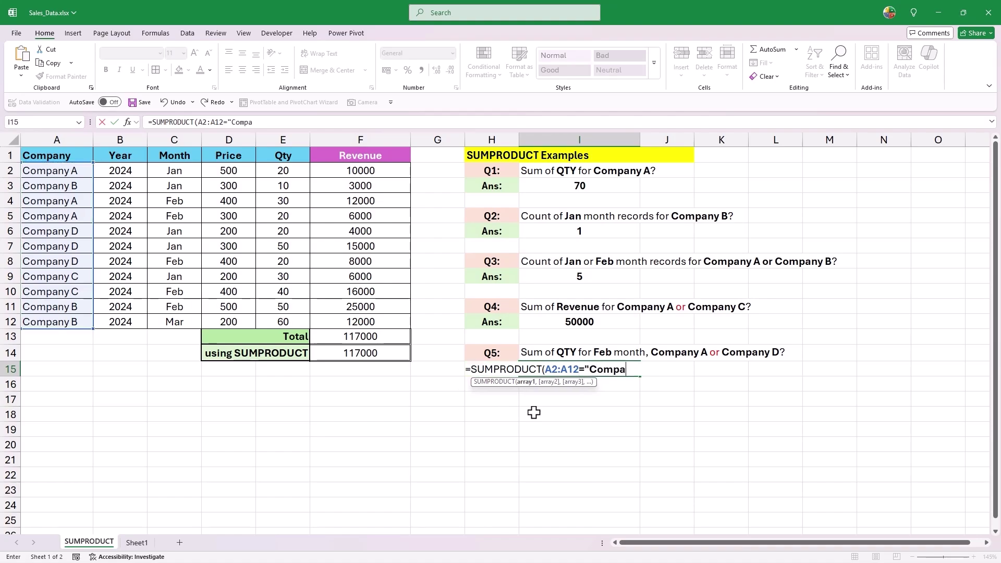
type("ny A\")")
left_click(544, 369)
type("(")
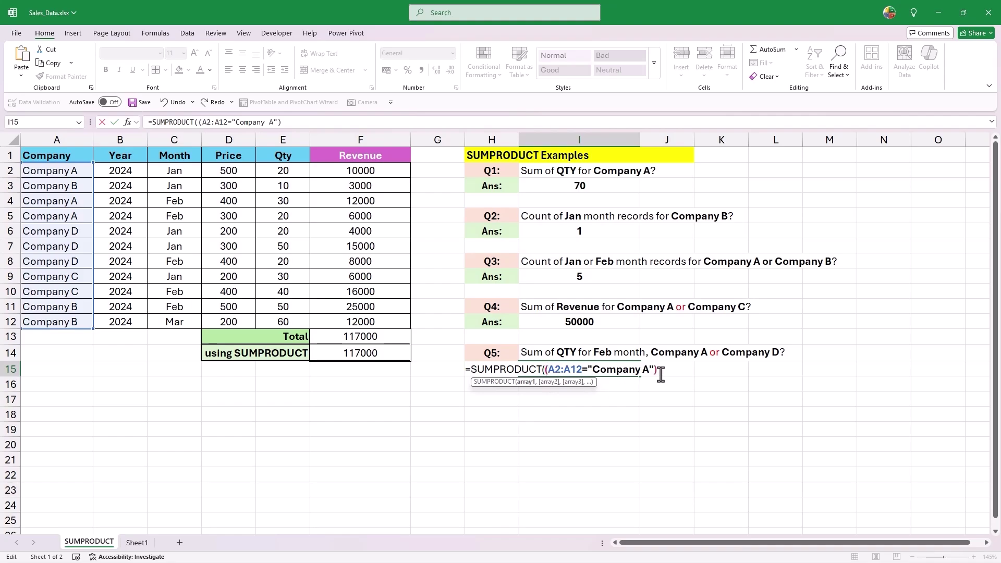
Add +(A2:A12="Company D") to the I15 formula by copying the Company A criterion, and enclose the whole OR condition in parentheses.
key("End")
type("+")
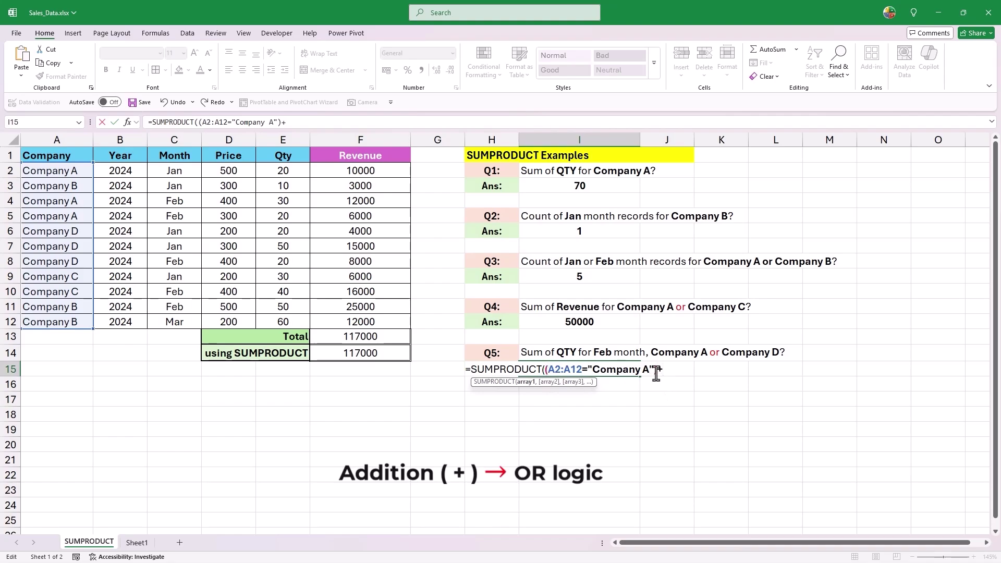
left_click_drag(656, 374, 549, 374)
key("ctrl+c")
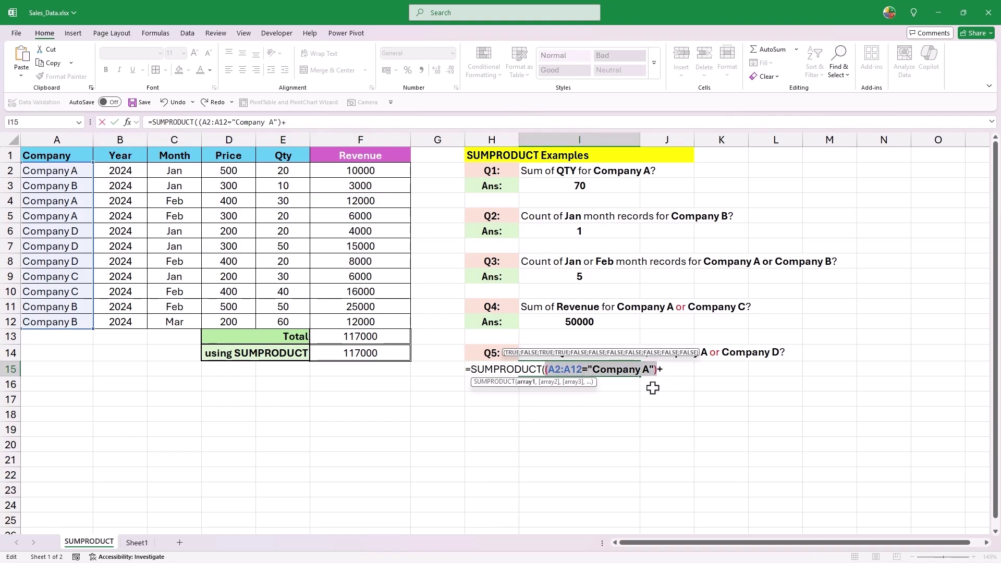
key("End")
key("ctrl+v")
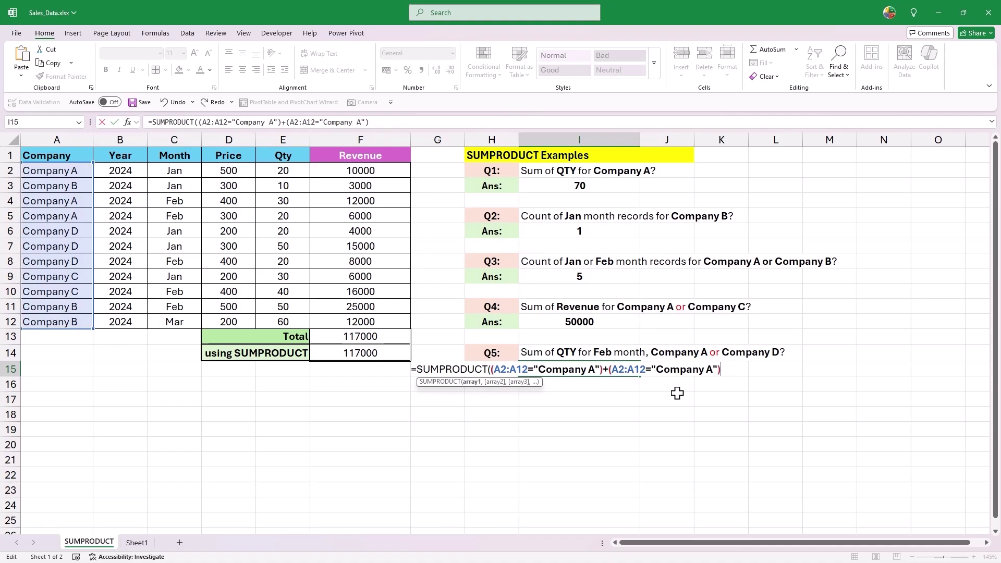
double_click(709, 372)
type("D\"")
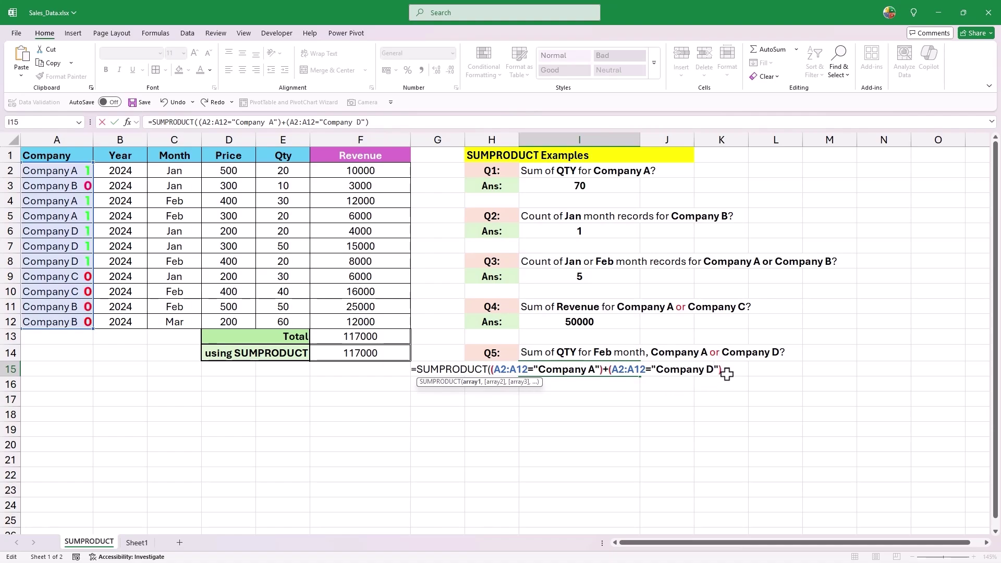
type(")")
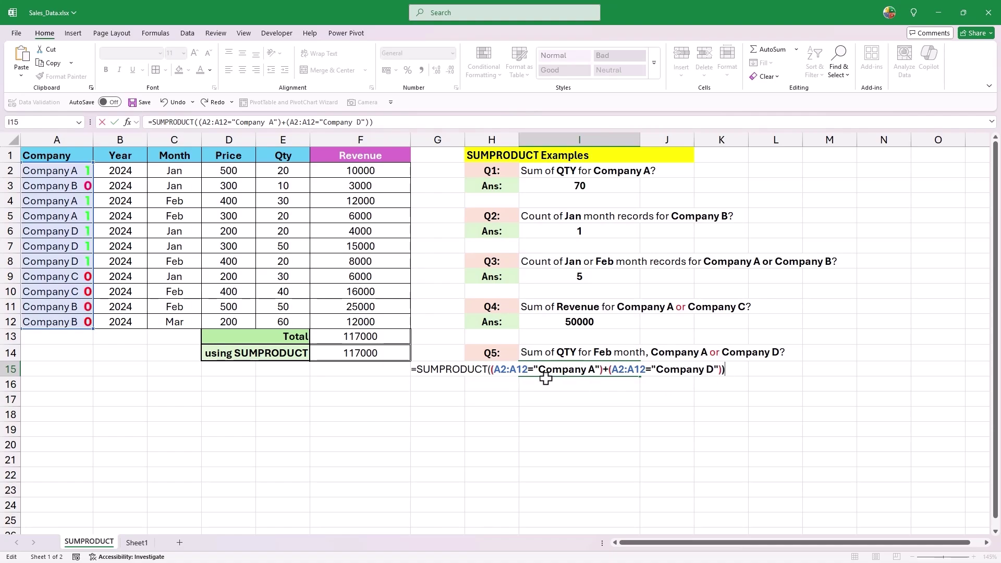
left_click(493, 371)
type("(")
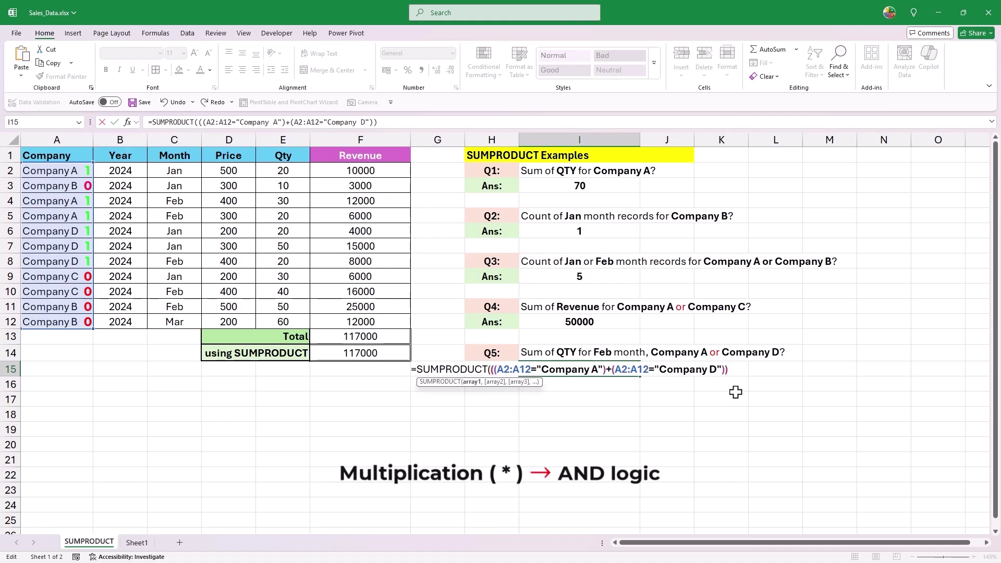
Multiply the company OR condition in I15 by the month criterion (C2:C12="Feb"), enclosed in its own parentheses.
type("*")
left_click_drag(192, 173, 192, 318)
type("=")
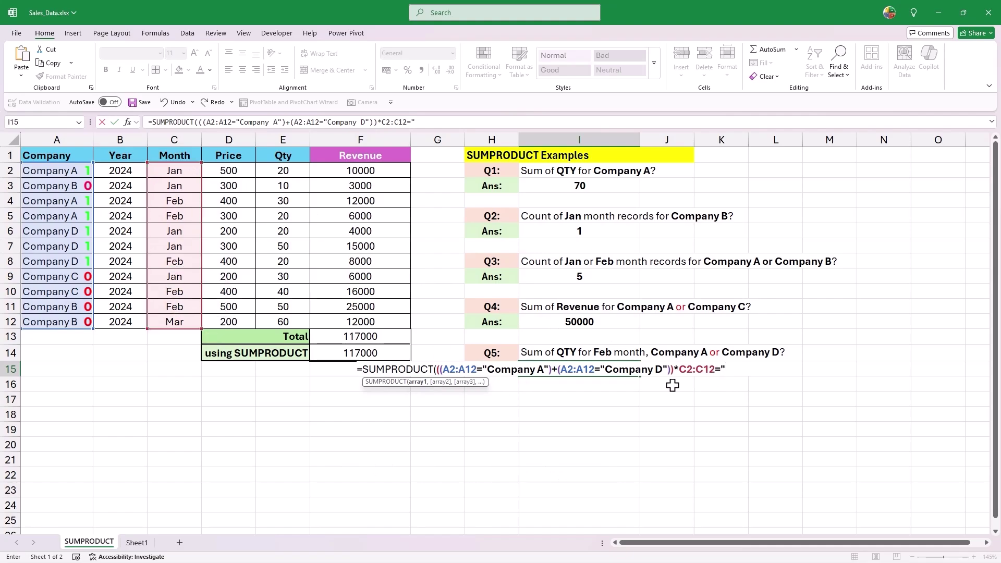
type("\"Feb\")")
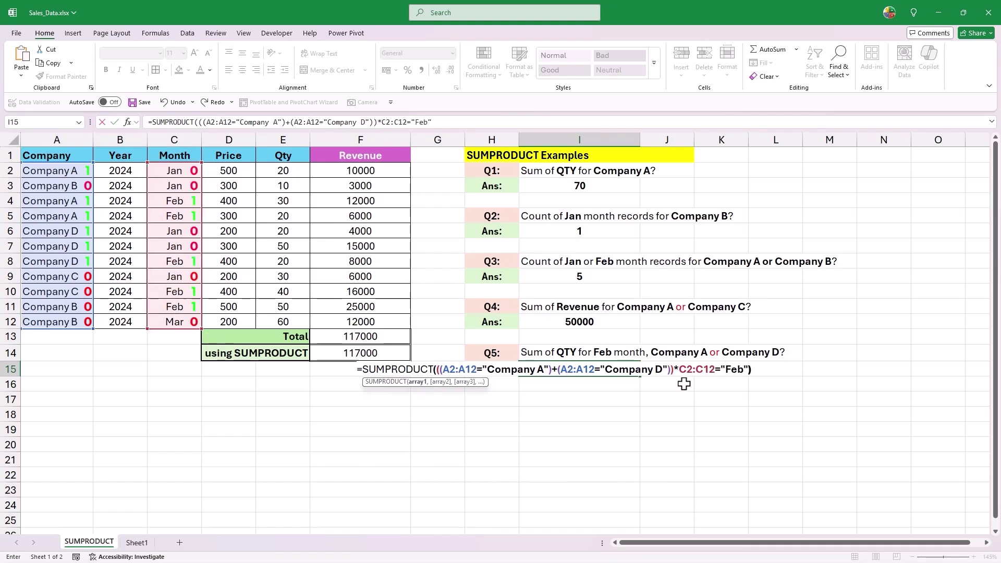
key("F2")
key("Left")
key("Left")
key("Left")
key("Left")
key("Left")
key("Left")
key("Left")
key("Left")
key("Left")
key("Left")
key("Left")
key("Left")
key("Left")
type("(")
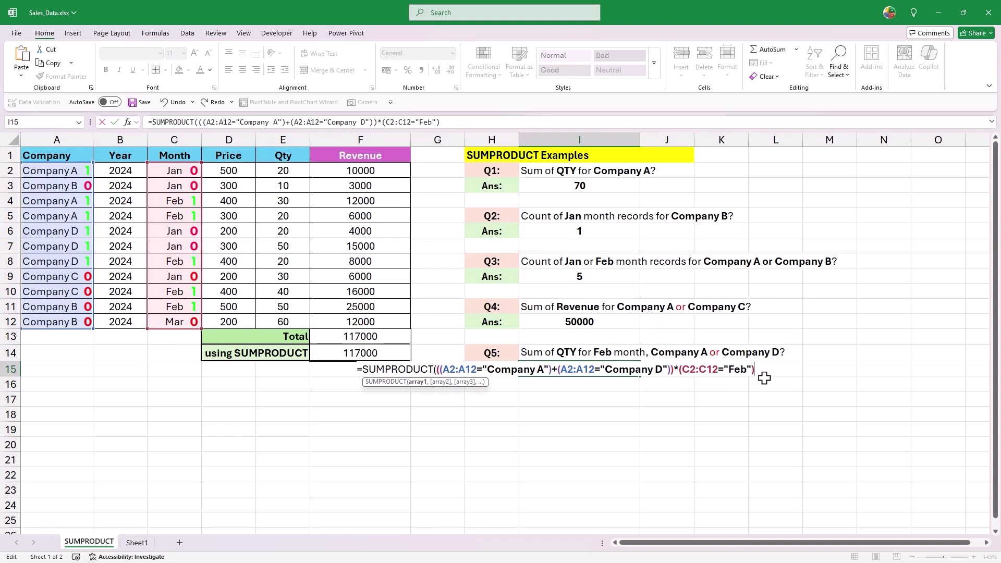
Multiply the conditions in I15 by the quantity range E2:E12, close and enter the formula, and reselect the cell.
left_click(765, 378)
type("*")
left_click_drag(286, 172, 280, 316)
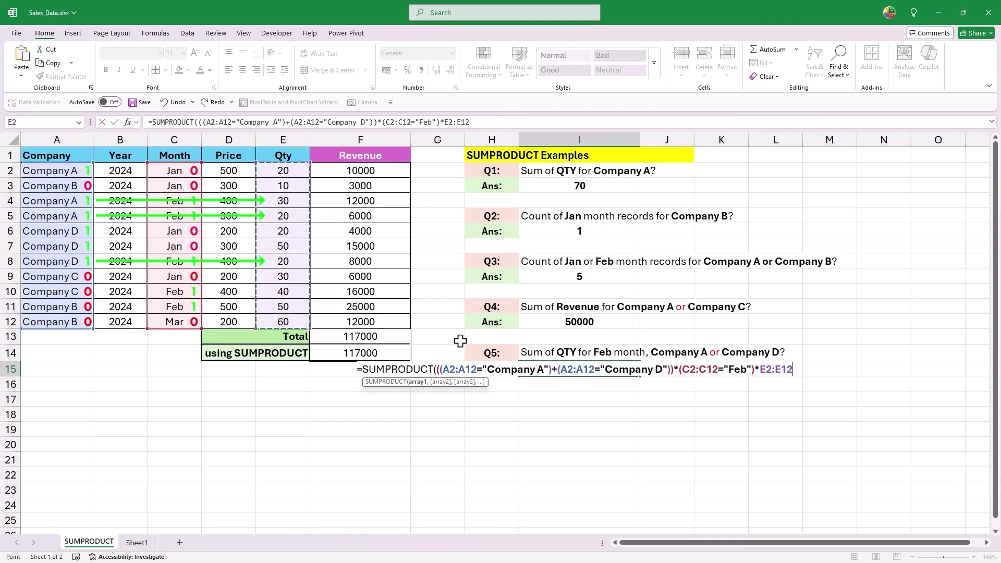
type(")")
key("Return")
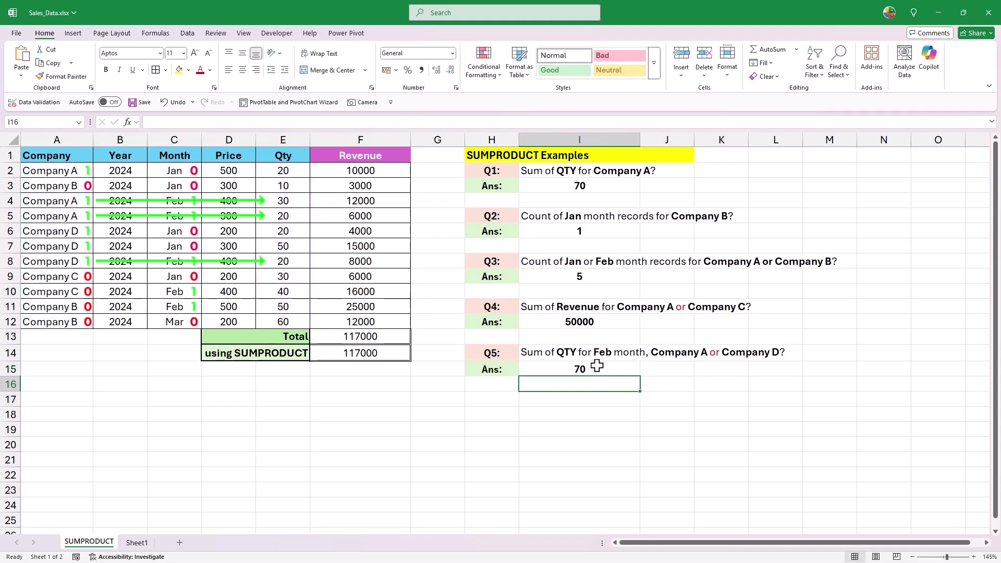
left_click(596, 365)
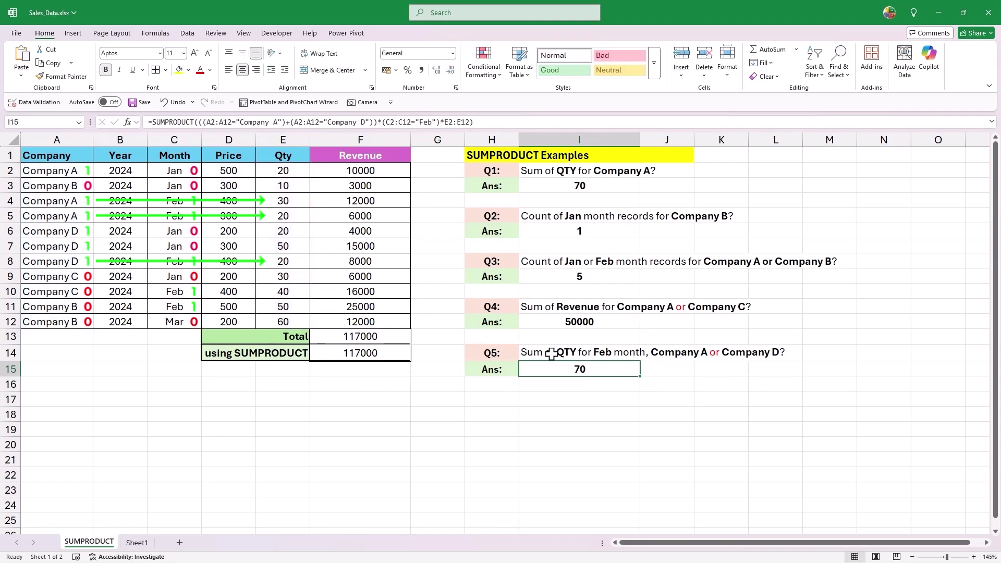